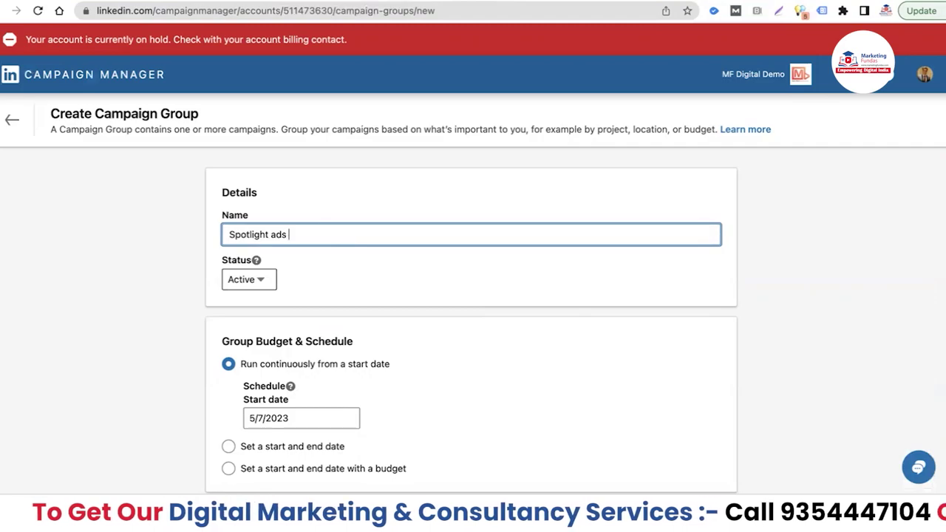
Name the new campaign group "Spotlight ads campaign group", create it and open it from the group list.
text(mpaign group)
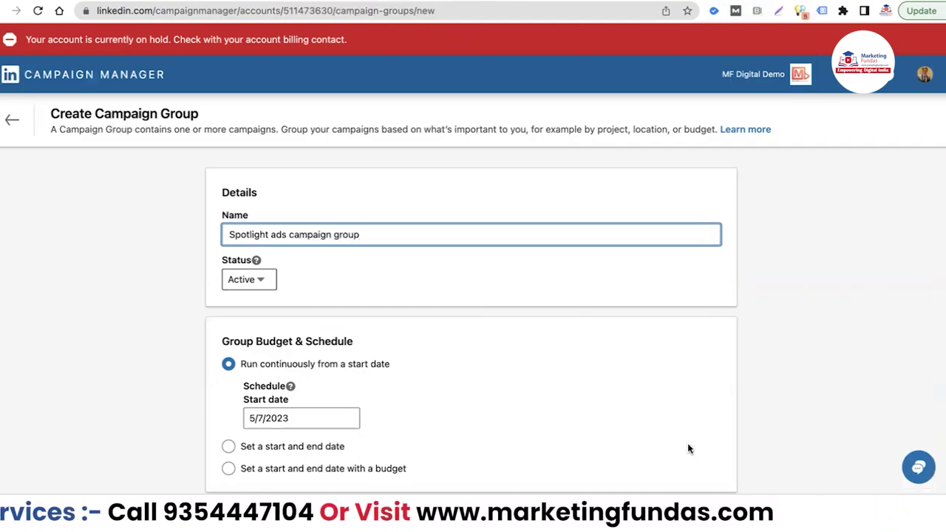
key(Return)
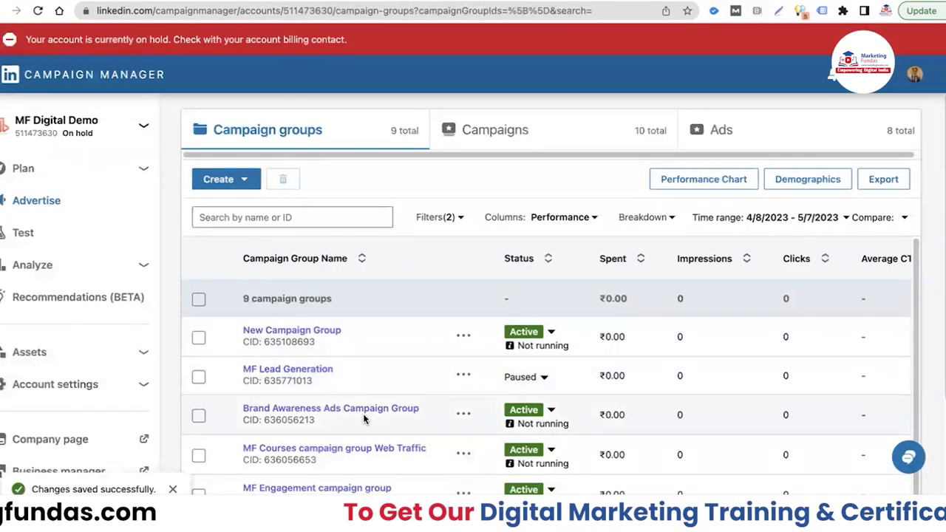
scroll(363, 419, down, 5)
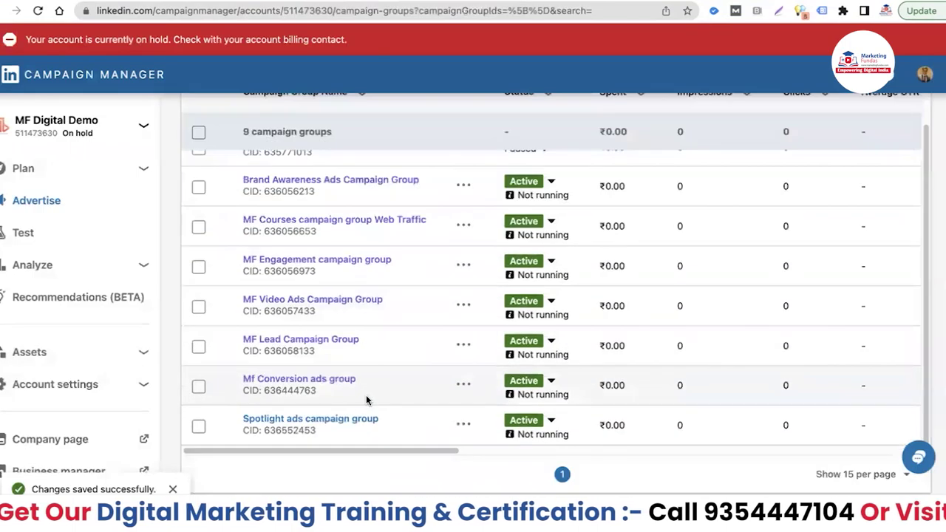
click(331, 408)
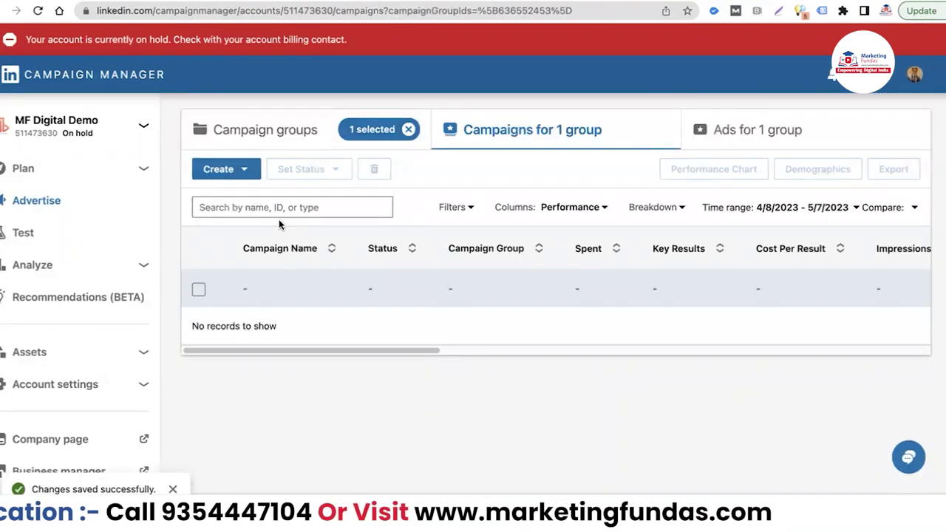
Start a new campaign in the Spotlight ads campaign group and set its objective to Website visits.
click(243, 170)
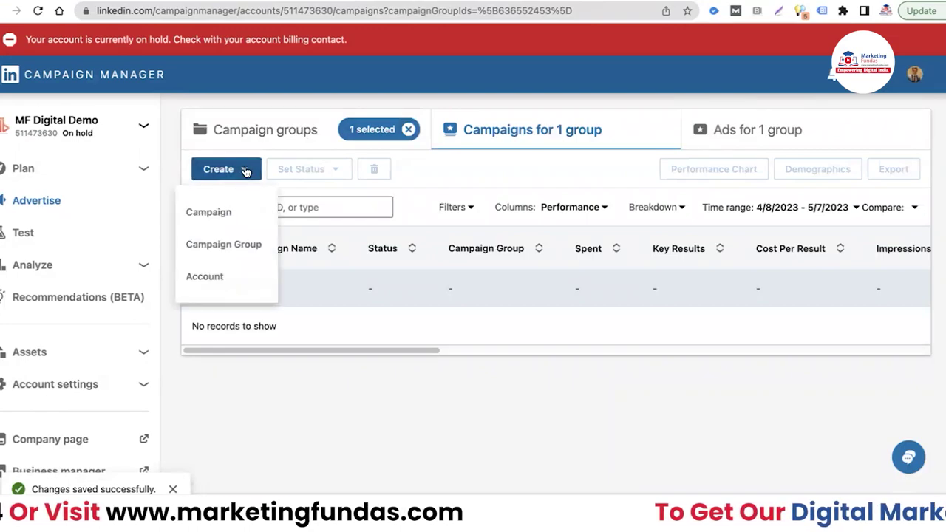
click(210, 213)
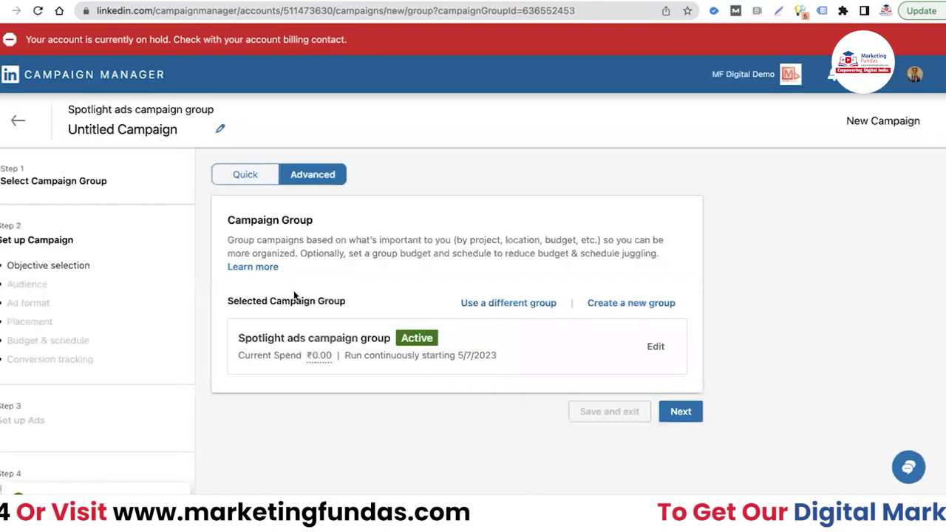
click(681, 412)
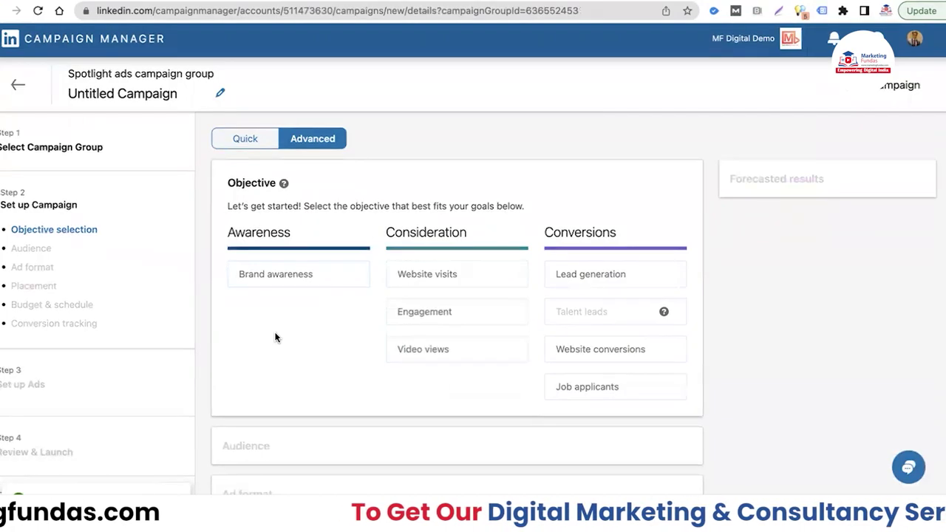
scroll(289, 338, down, 1)
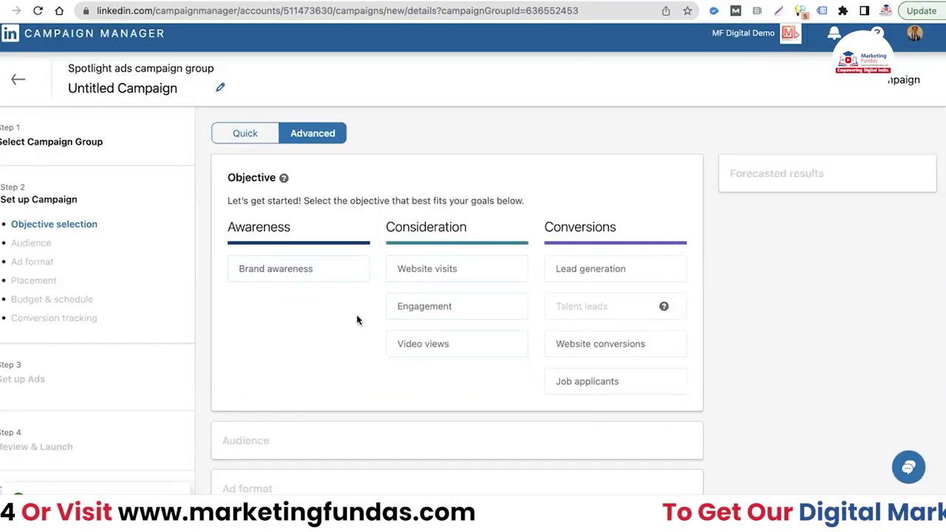
click(430, 270)
Look over the available ad formats, including the description of Spotlight ad.
scroll(510, 367, down, 10)
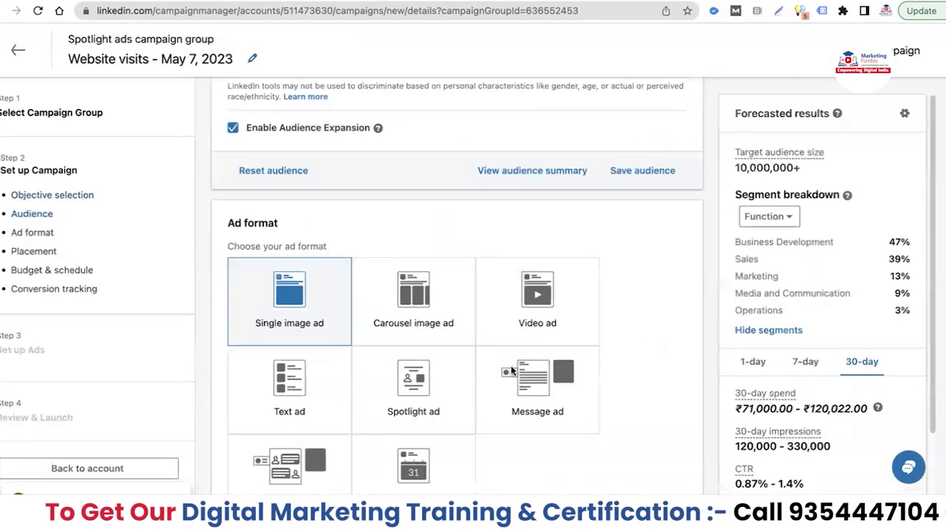
scroll(512, 369, down, 3)
scroll(414, 263, up, 1)
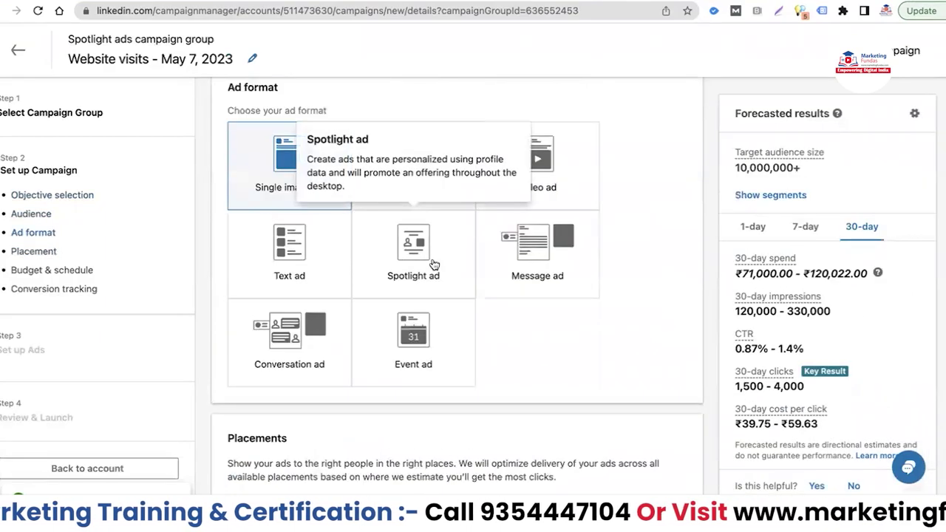
scroll(634, 416, up, 4)
scroll(620, 369, up, 3)
scroll(563, 335, up, 6)
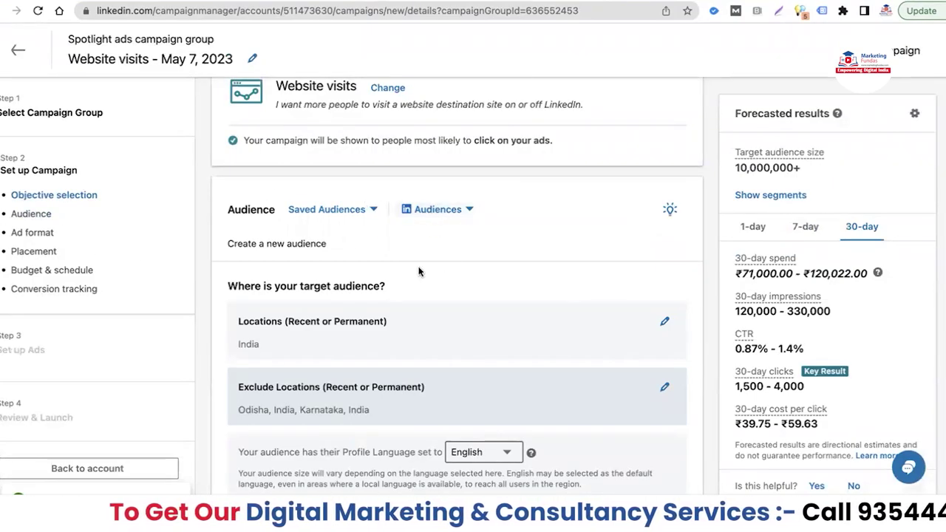
Examine the saved audiences and the predefined LinkedIn audiences offered for the campaign without choosing one.
click(329, 210)
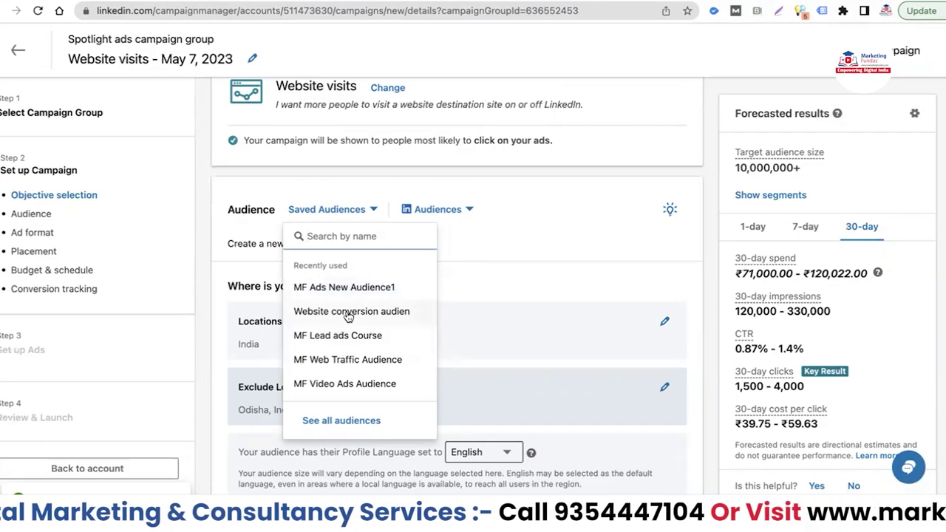
click(479, 254)
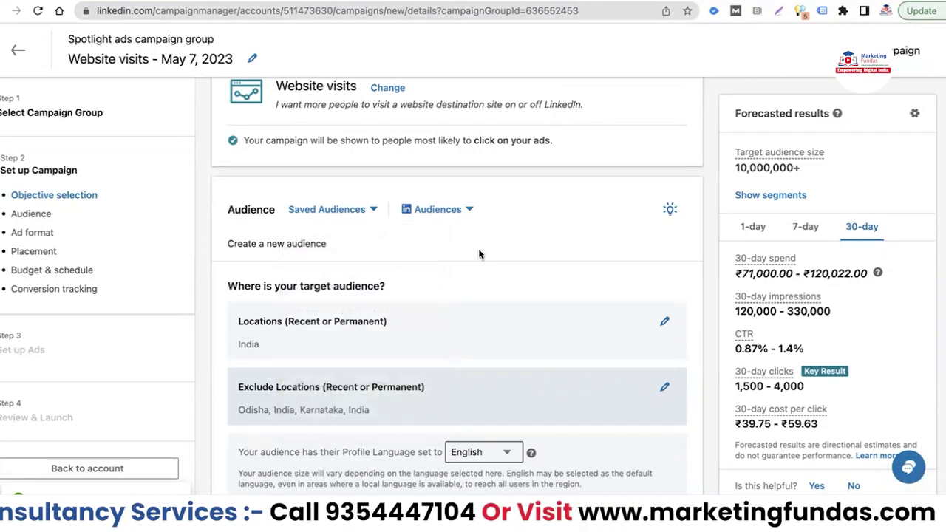
click(436, 211)
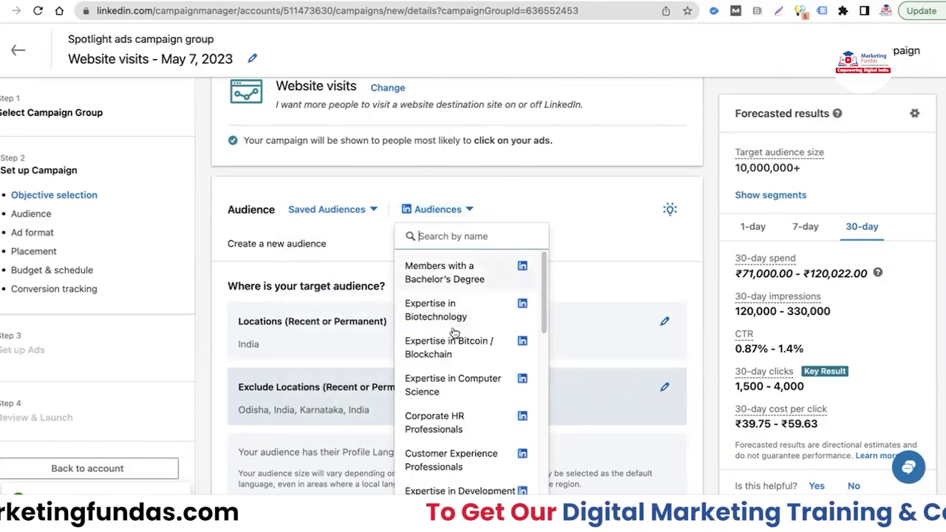
scroll(455, 366, down, 5)
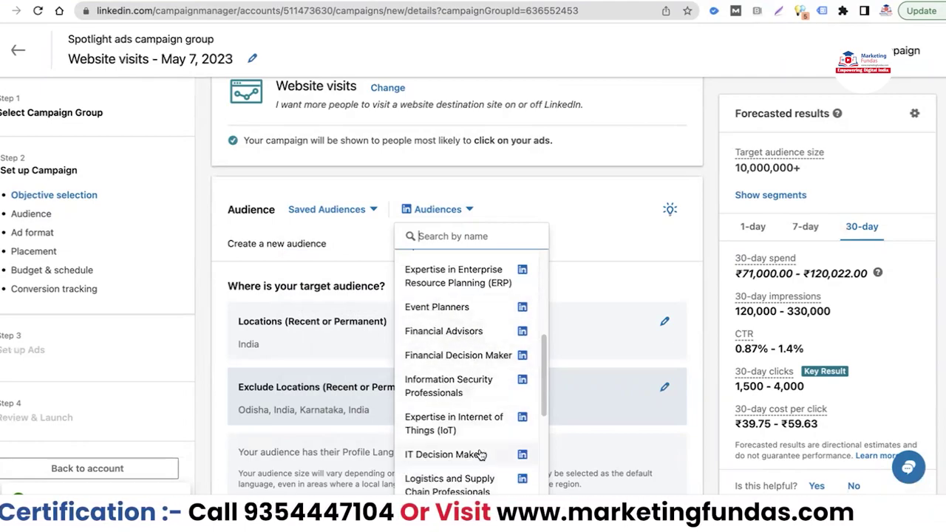
scroll(481, 384, down, 2)
scroll(466, 384, down, 5)
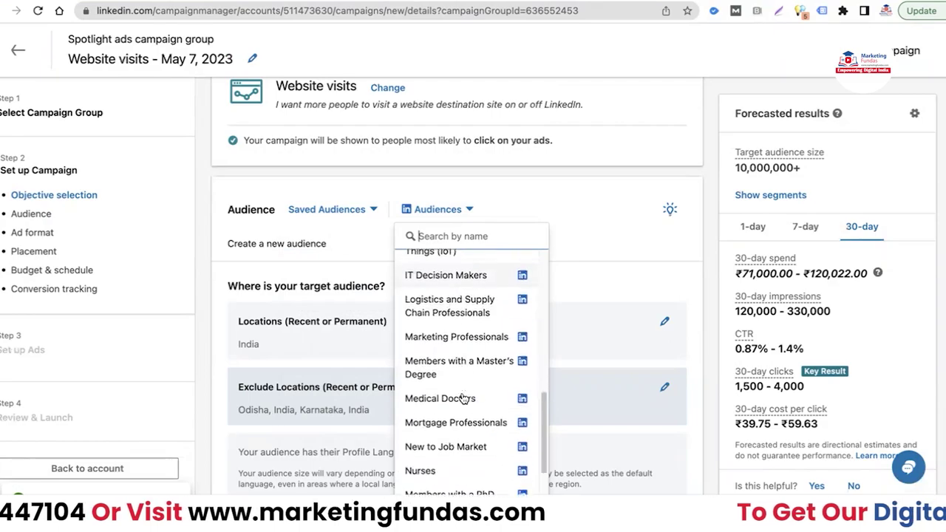
scroll(462, 362, down, 5)
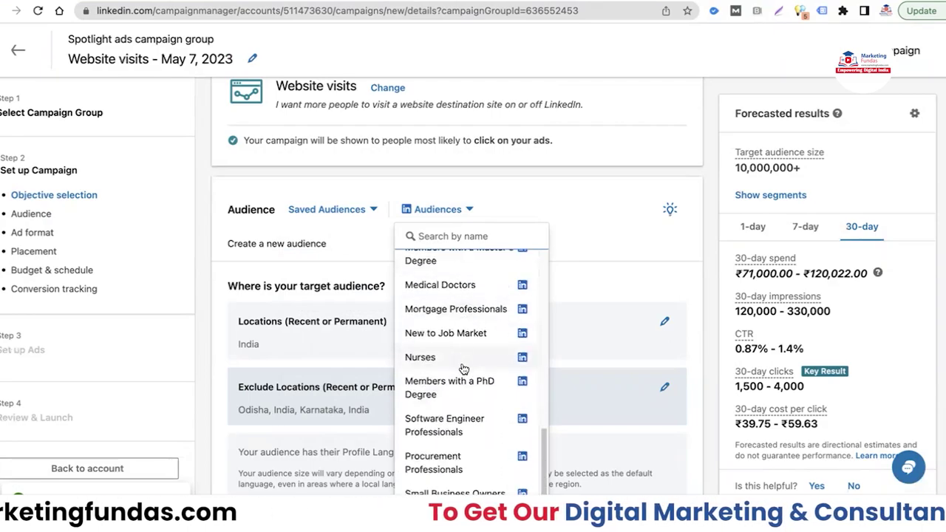
scroll(464, 368, up, 5)
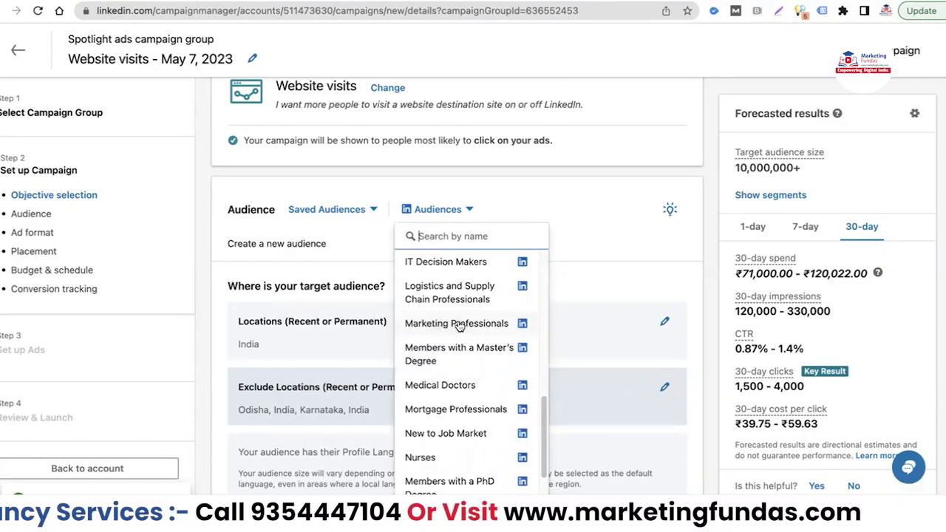
click(567, 260)
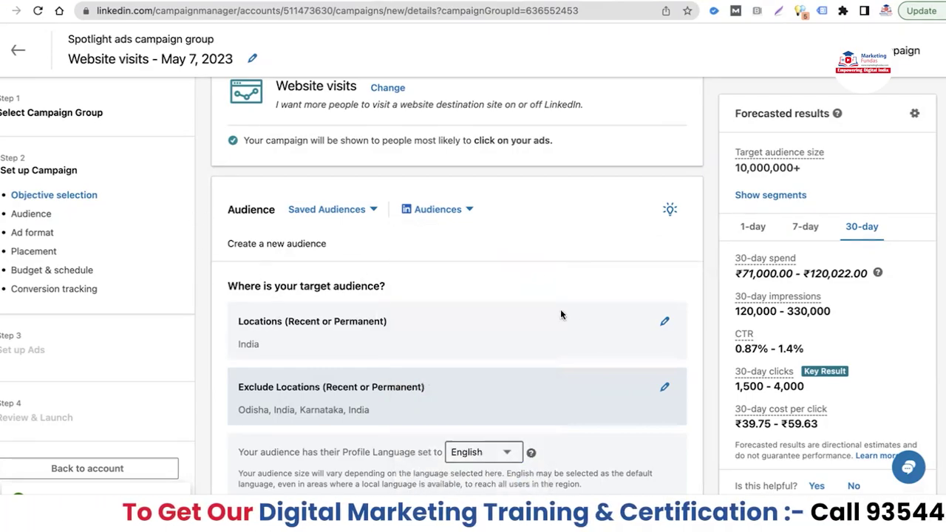
Remove Karnataka and Odisha from the audience's excluded locations.
click(664, 321)
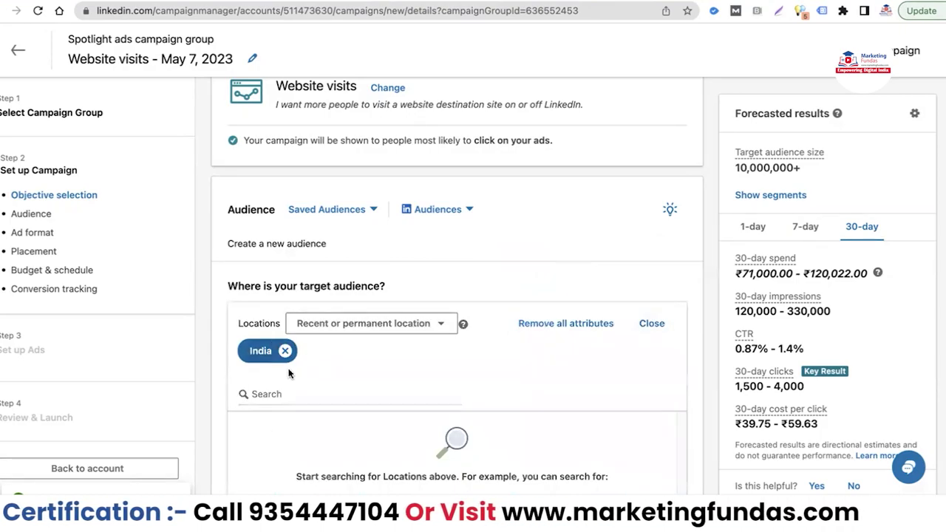
scroll(354, 378, down, 4)
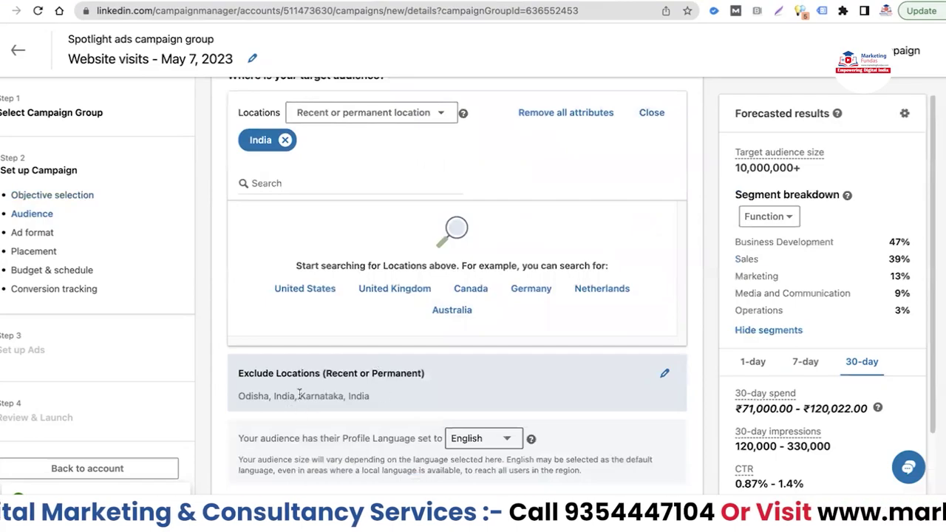
click(665, 374)
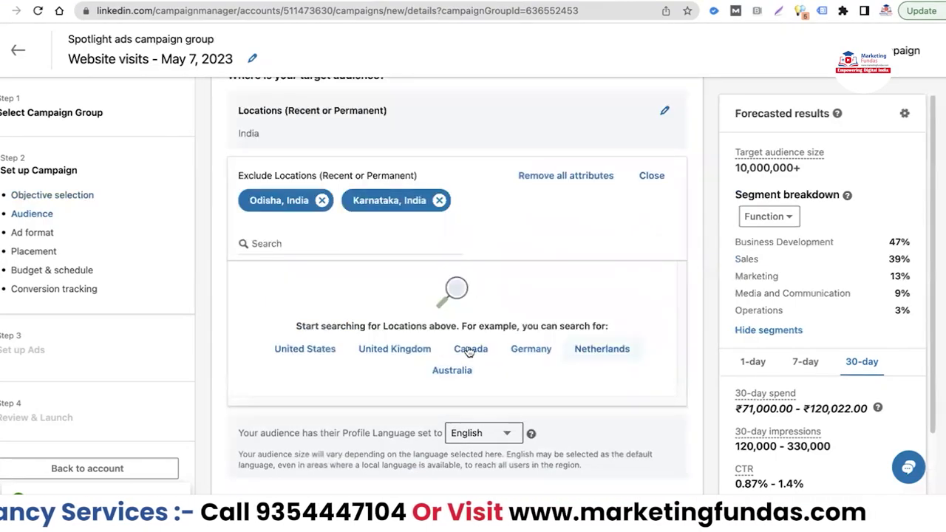
scroll(427, 362, down, 7)
scroll(427, 362, up, 5)
scroll(427, 368, up, 3)
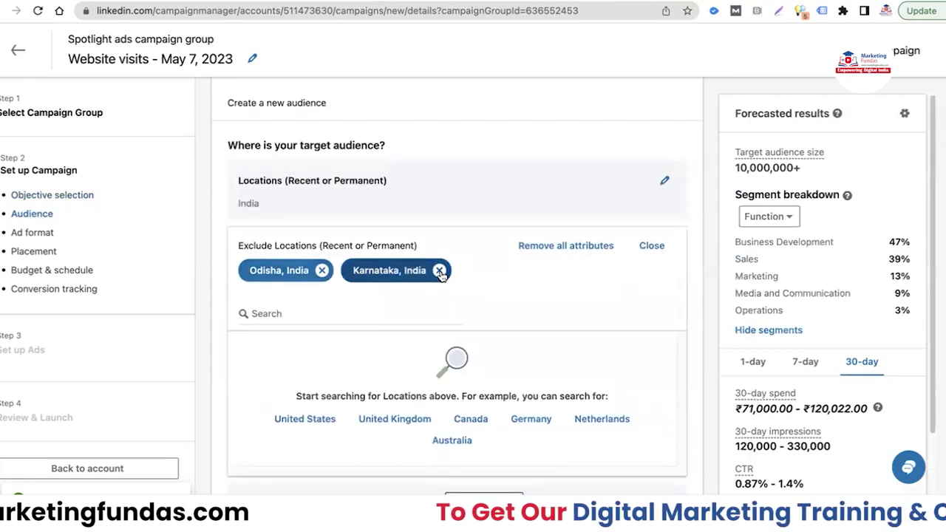
click(439, 271)
click(321, 271)
Try excluding Kerala, India from the audience's locations.
click(301, 285)
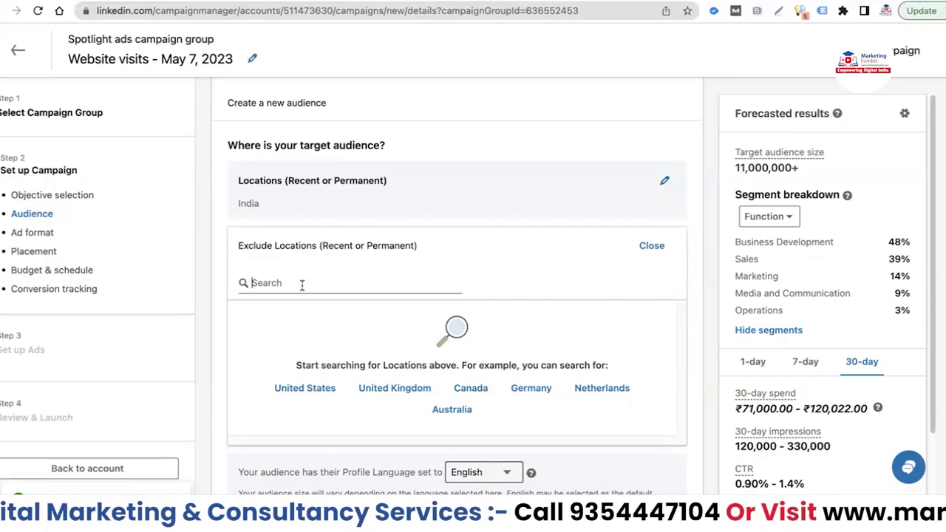
text(keral)
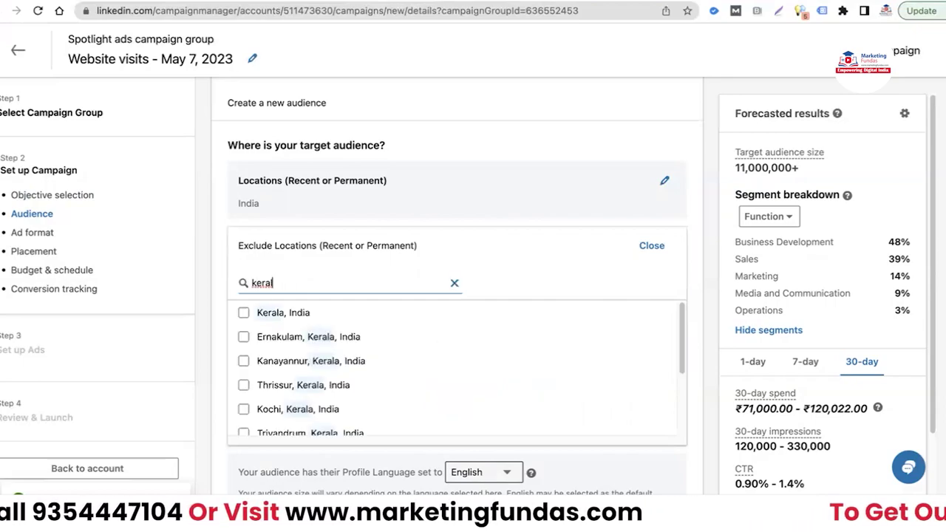
click(243, 312)
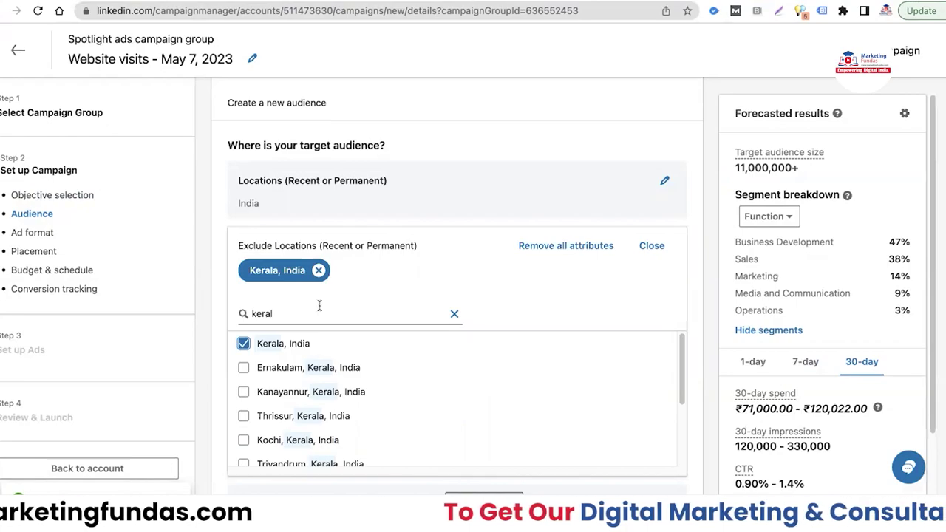
click(318, 271)
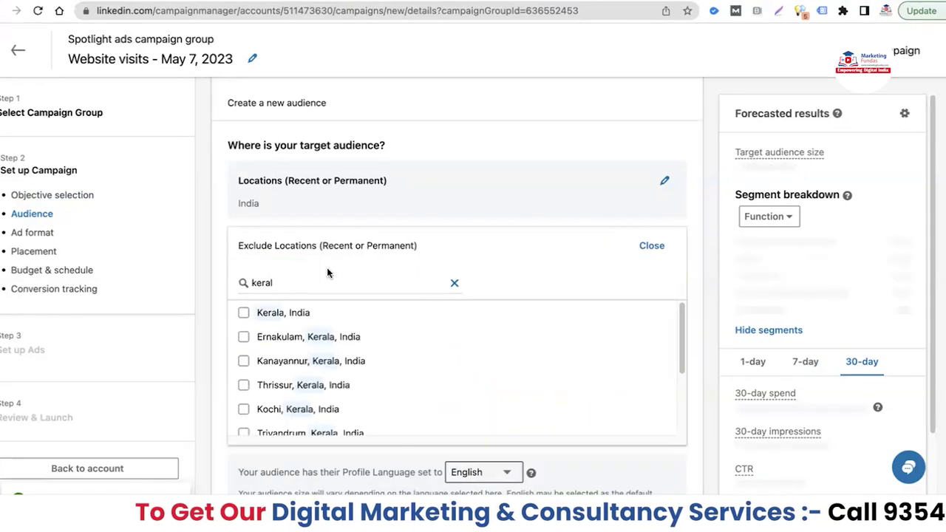
scroll(337, 283, up, 1)
click(655, 269)
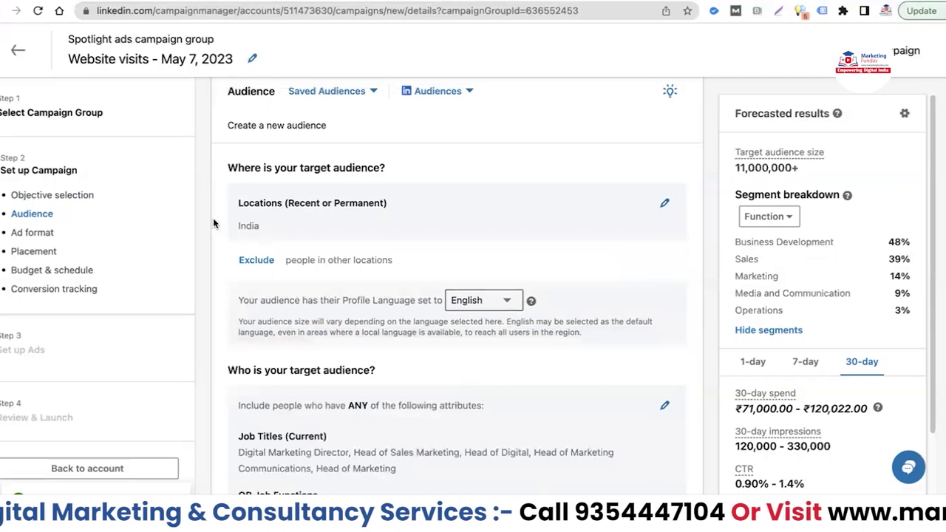
Examine the location type choices for the target location and the list of audience profile languages.
click(667, 204)
click(440, 207)
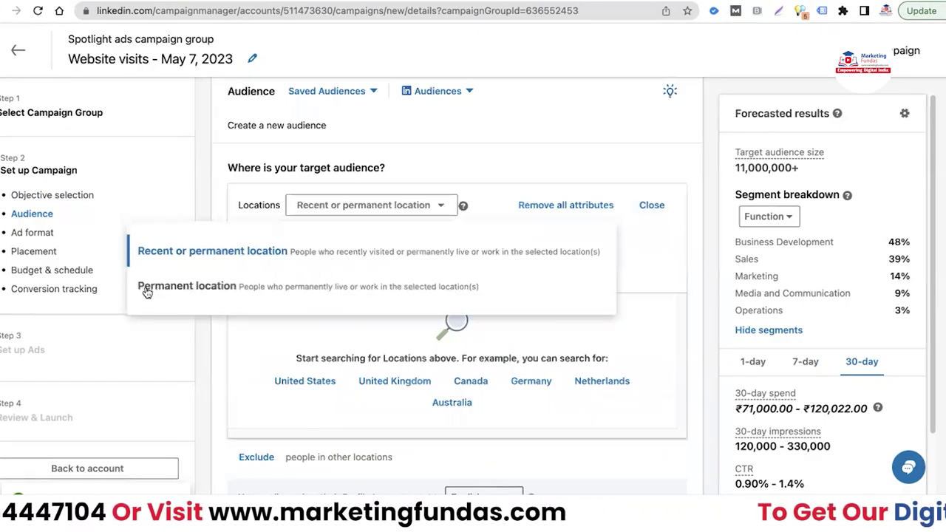
click(646, 269)
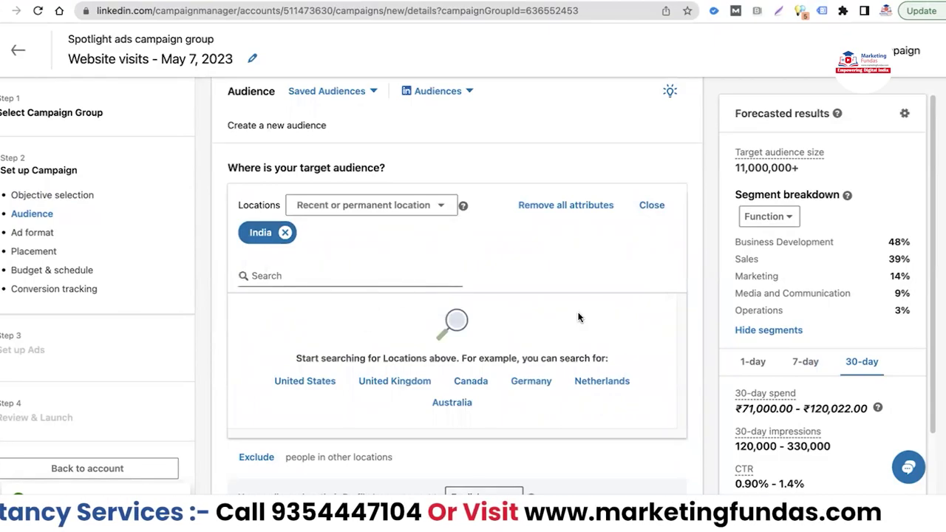
scroll(340, 278, down, 7)
scroll(340, 278, up, 4)
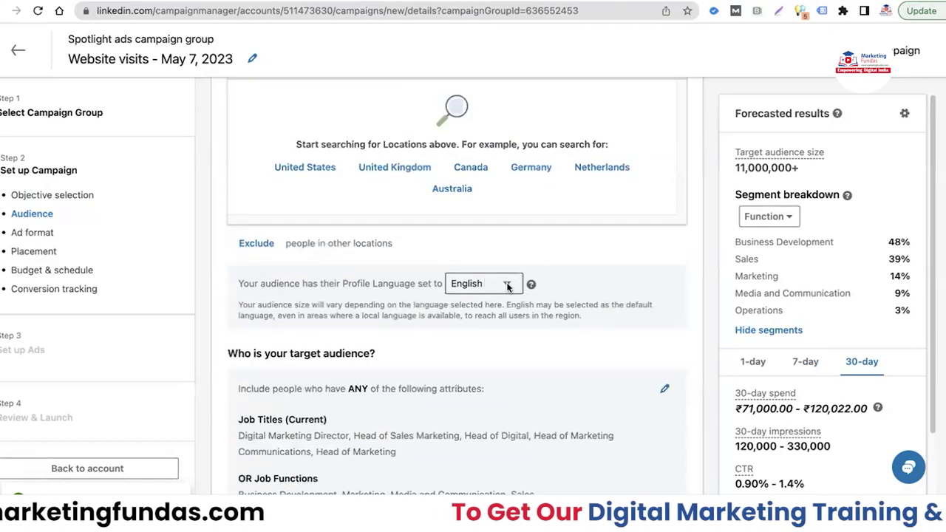
click(496, 284)
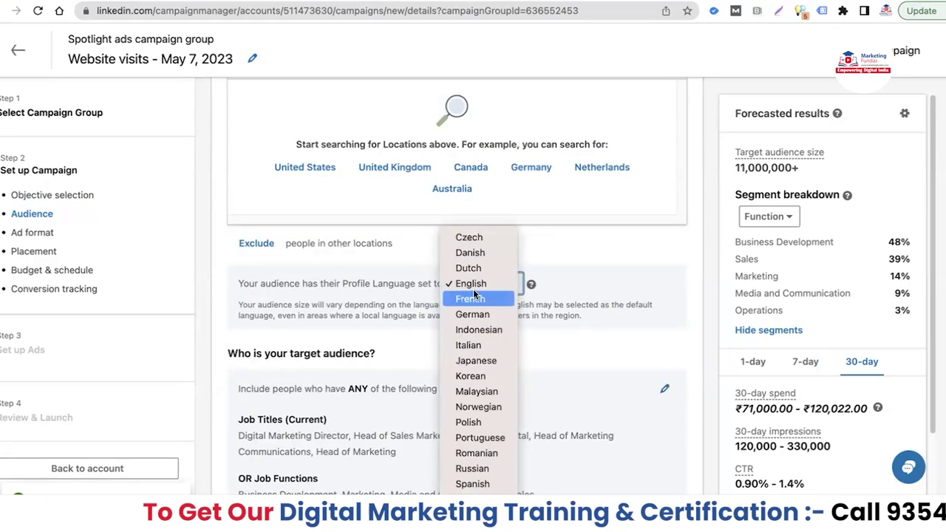
click(606, 270)
Remove all Job Functions selections from the included target audience attributes.
scroll(293, 235, down, 3)
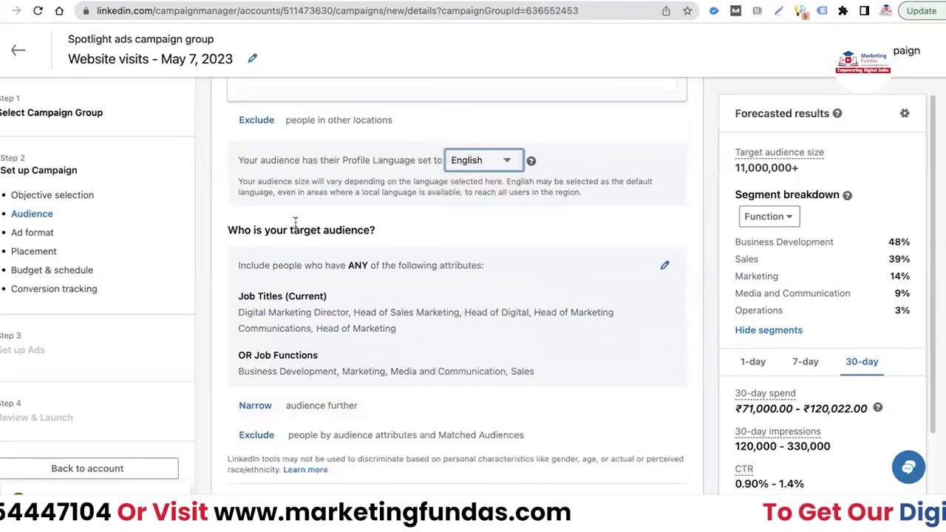
click(662, 266)
click(659, 199)
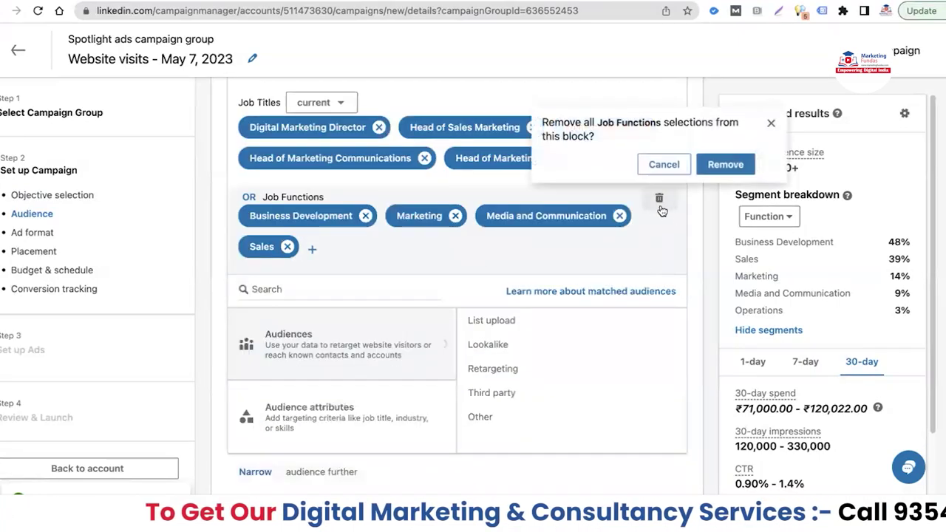
click(725, 162)
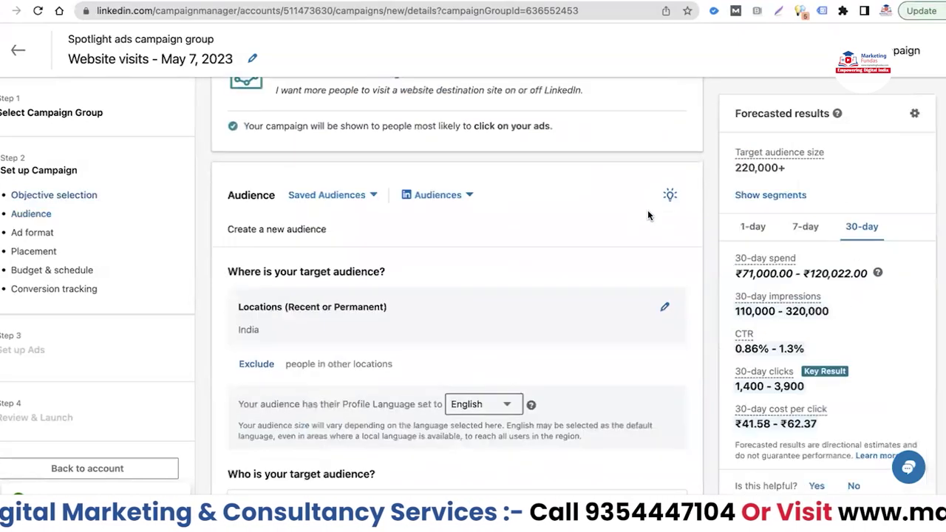
Remove all Job Titles selections from the included target audience attributes.
scroll(648, 213, down, 4)
click(656, 237)
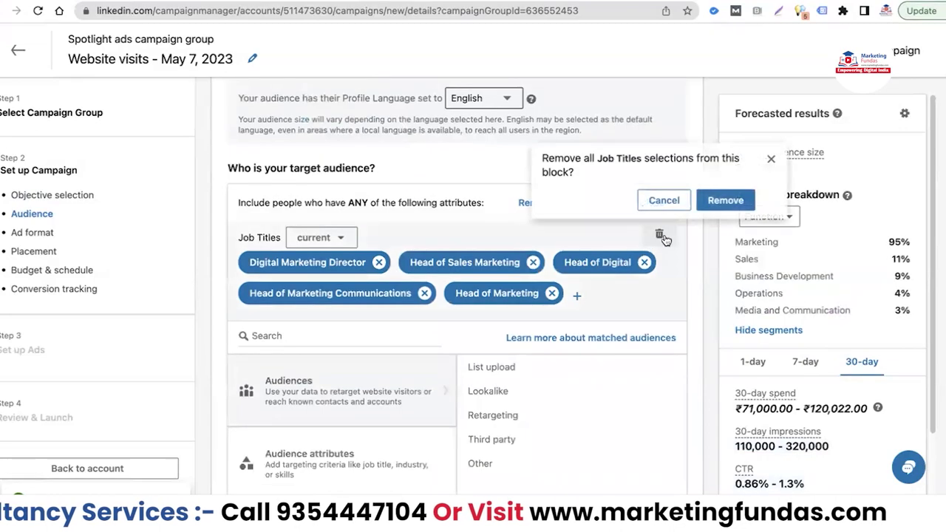
click(724, 199)
Examine the matched audience types and the Company and Demographics attribute categories, including the Member Age ranges.
scroll(595, 260, down, 2)
scroll(369, 312, down, 2)
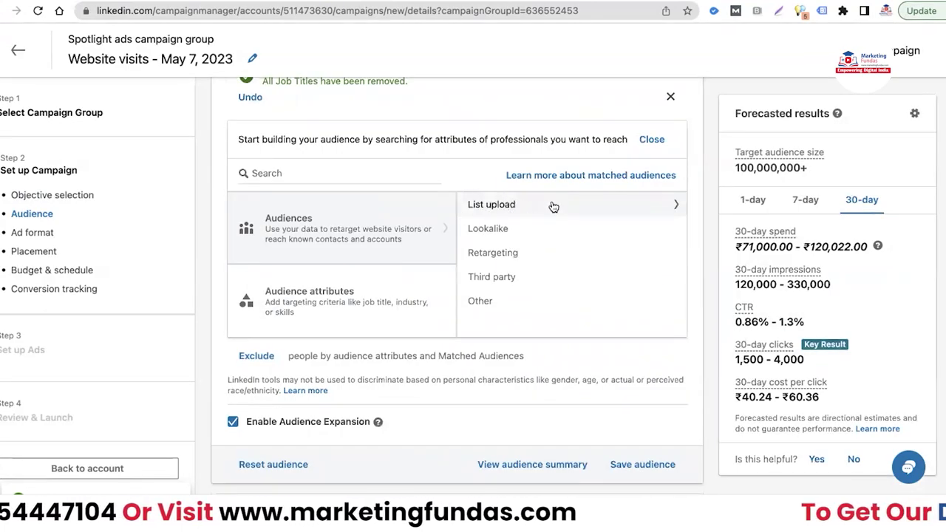
click(493, 253)
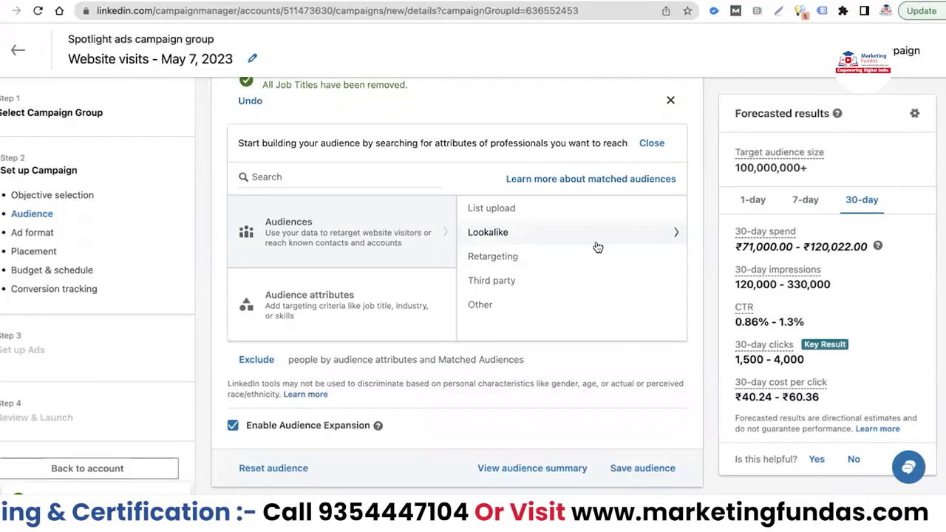
click(308, 298)
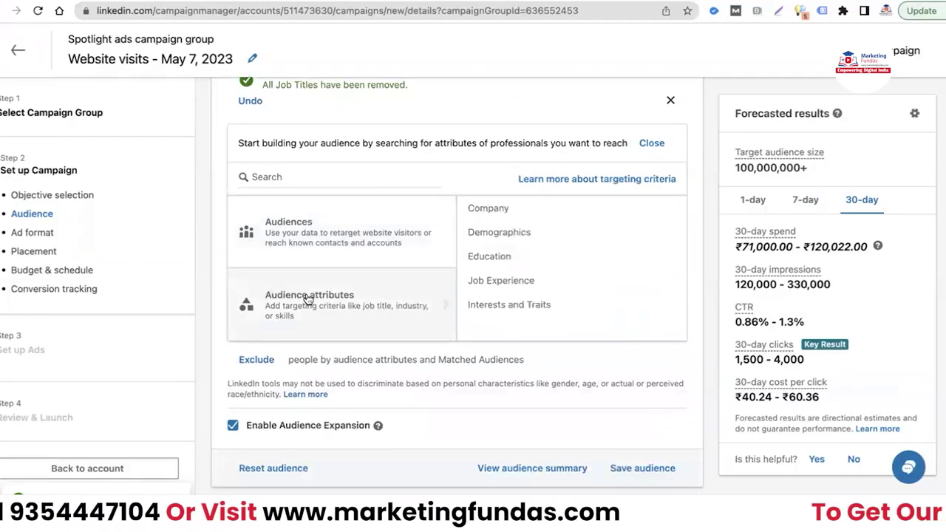
click(487, 209)
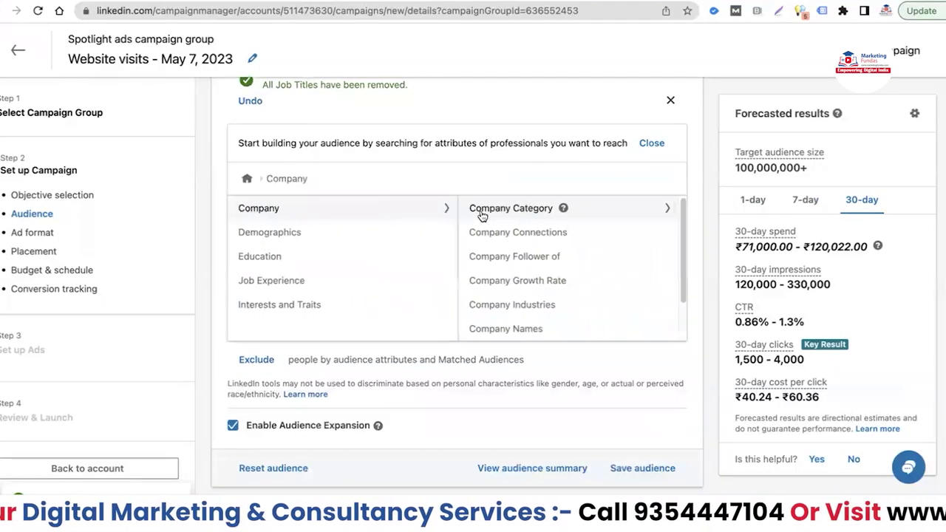
mouse_move(611, 231)
mouse_move(547, 298)
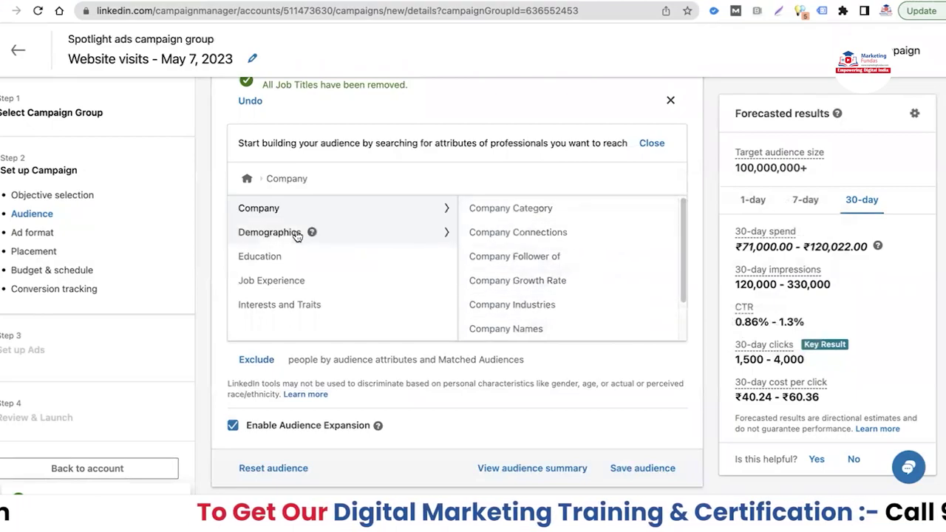
click(246, 228)
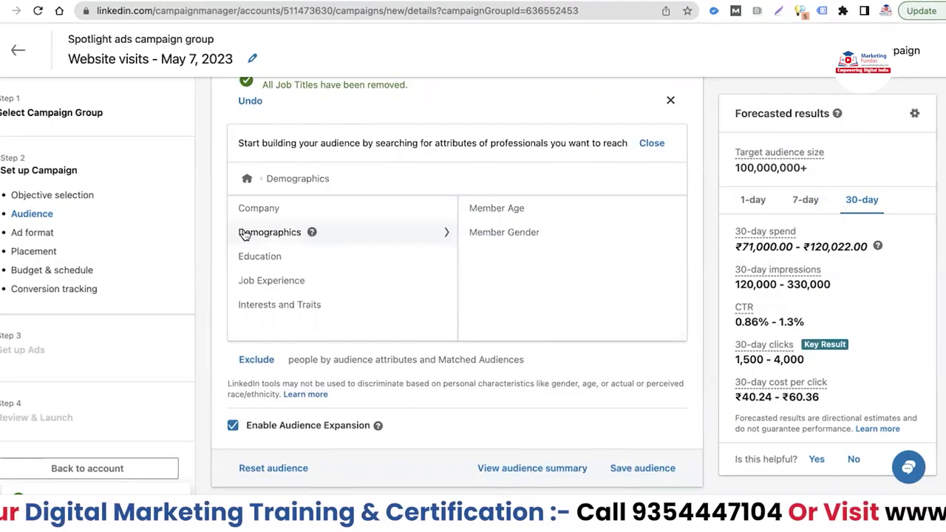
click(488, 209)
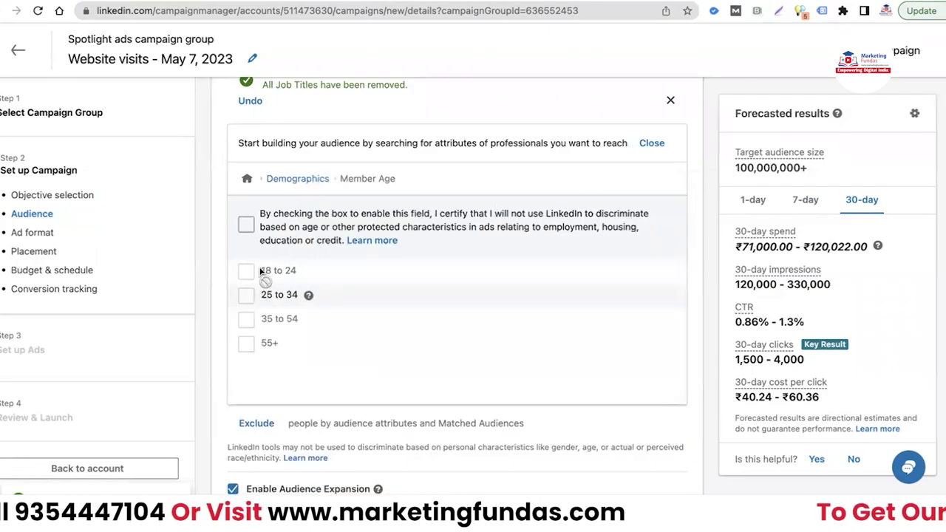
click(293, 182)
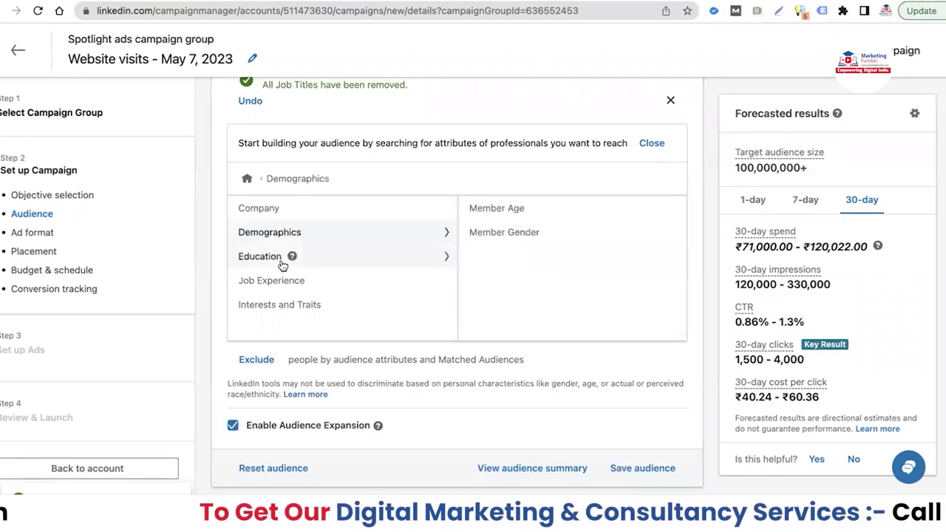
Include the sales fields of study "Sales, Distribution, and Marketing Operations, General" and "Sales and Marketing Operations/Marketing and Distribution Teacher Education" in the target audience.
click(256, 260)
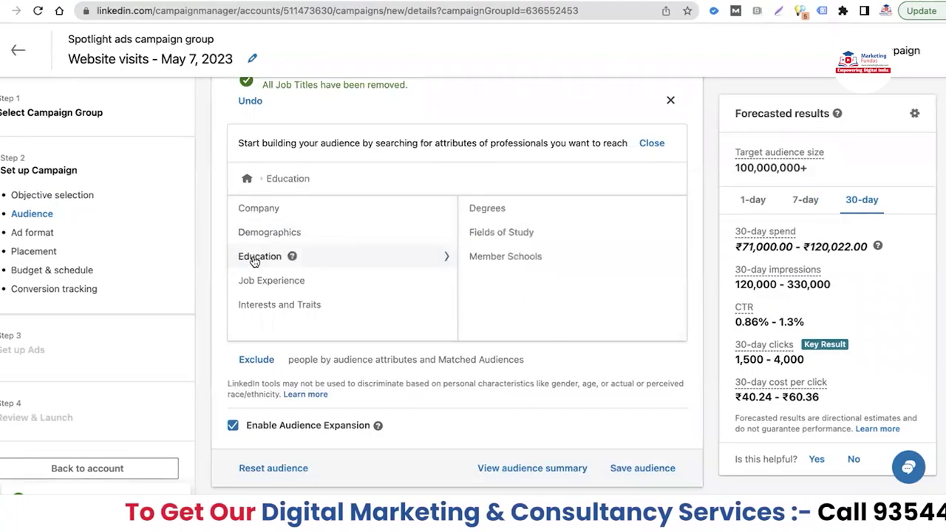
click(486, 236)
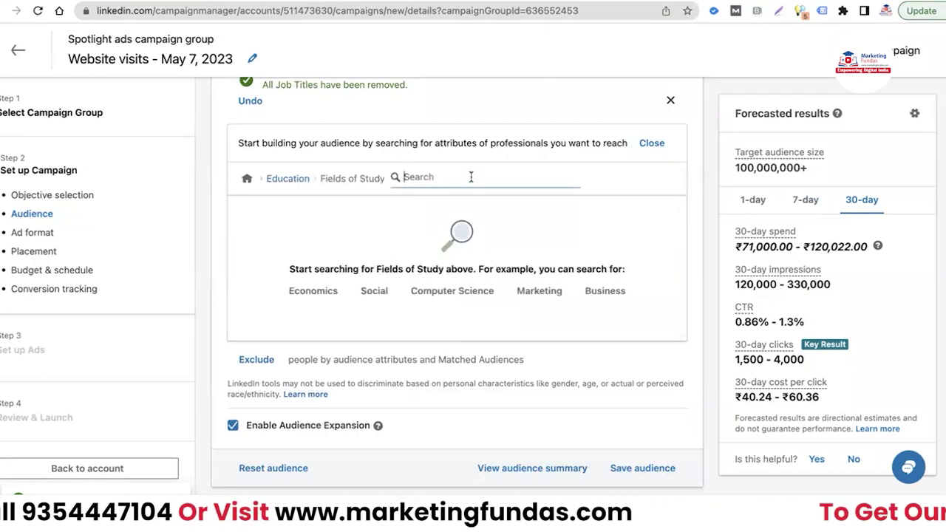
text(sales)
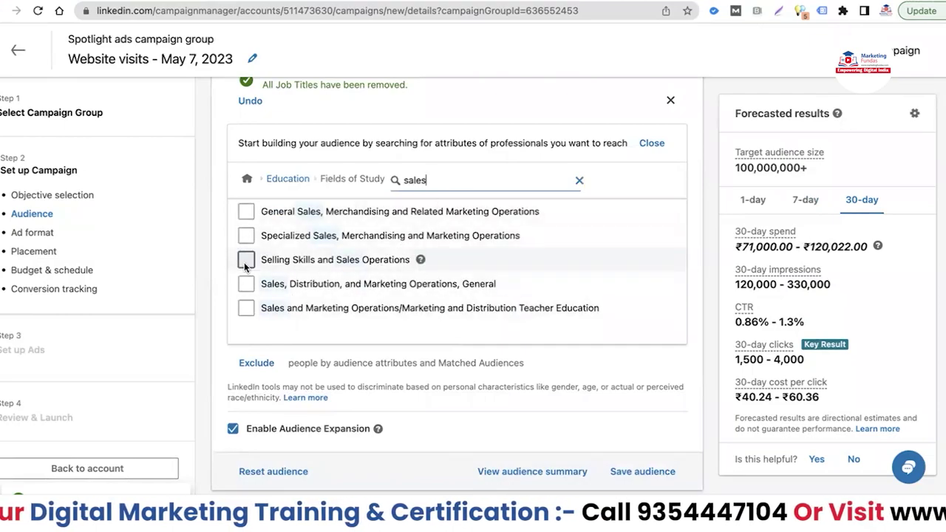
click(241, 286)
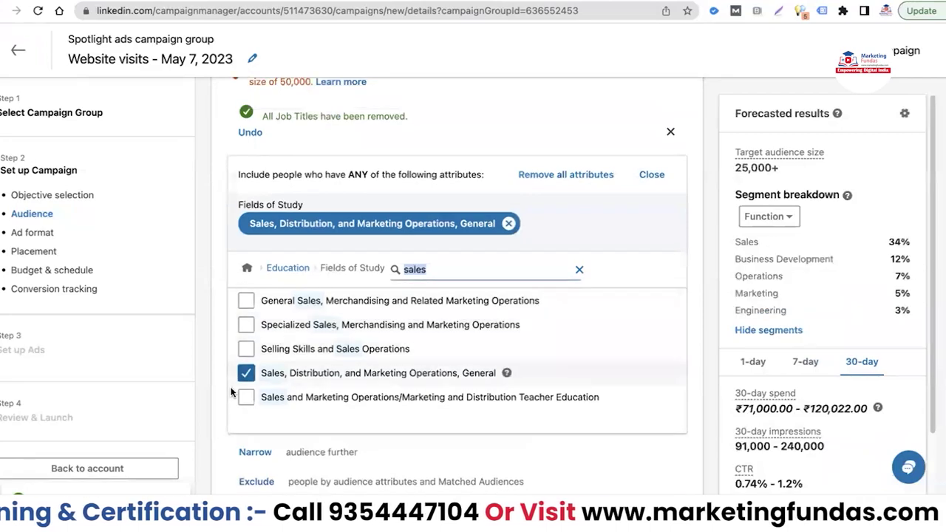
click(246, 397)
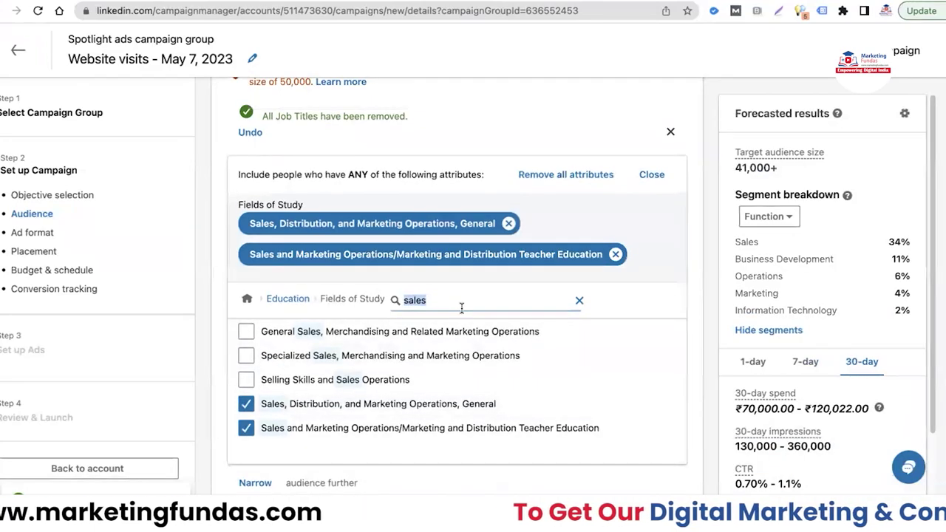
Search the fields of study for "advertising" and add Advertising to the included audience attributes.
text(adv)
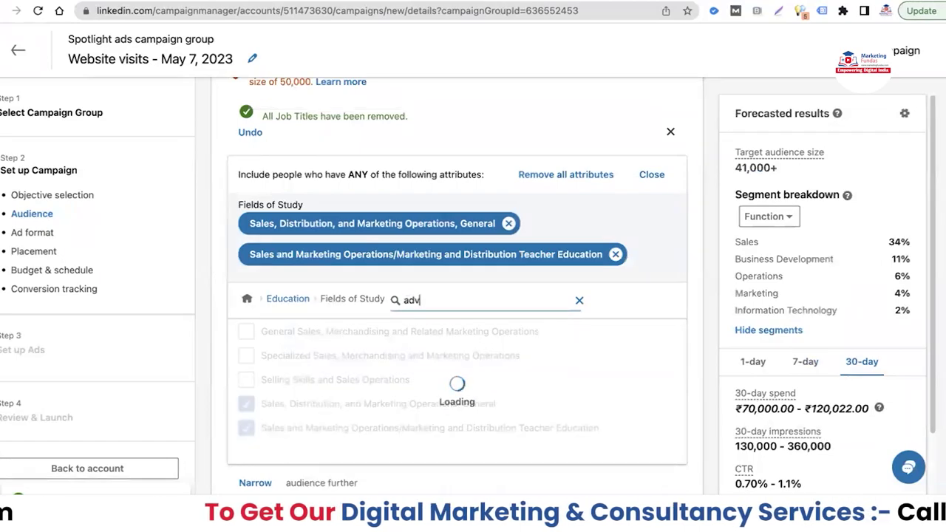
text(ertising)
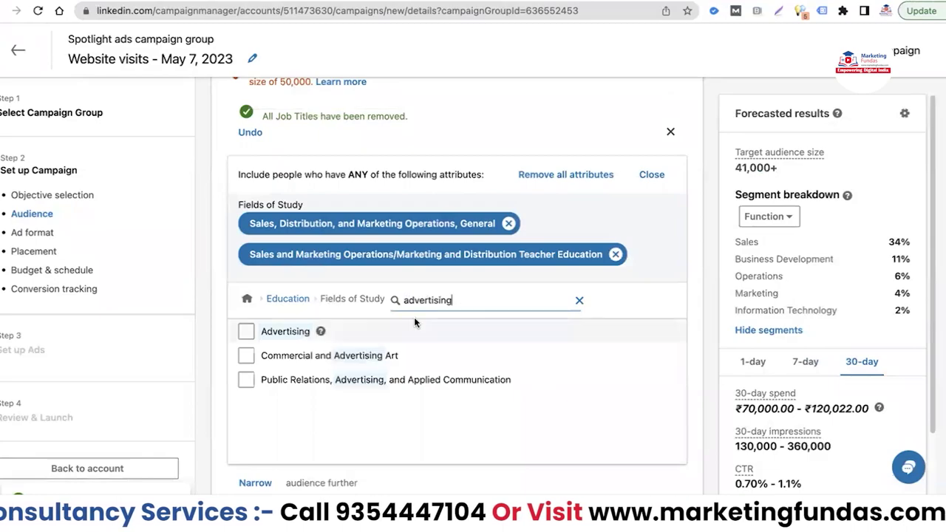
click(246, 331)
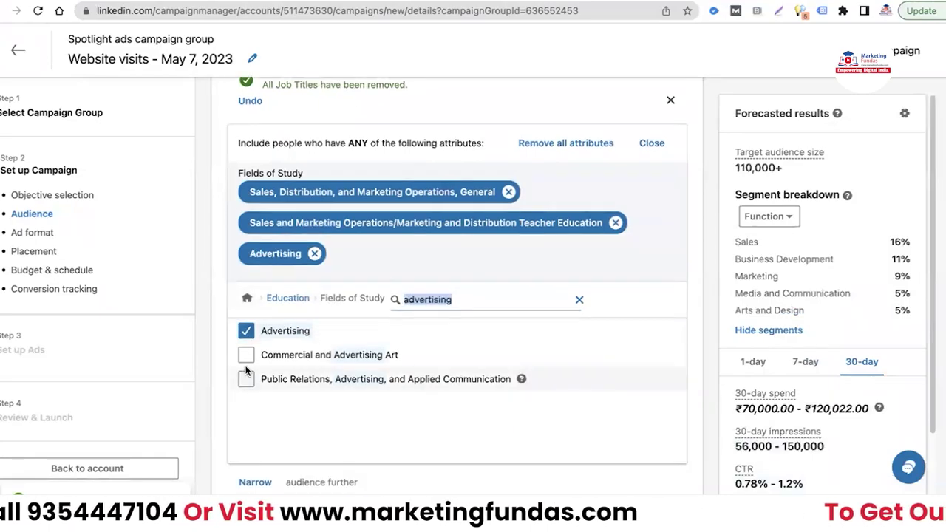
Add the job functions Business Development and Sales to the included target audience attributes.
click(288, 298)
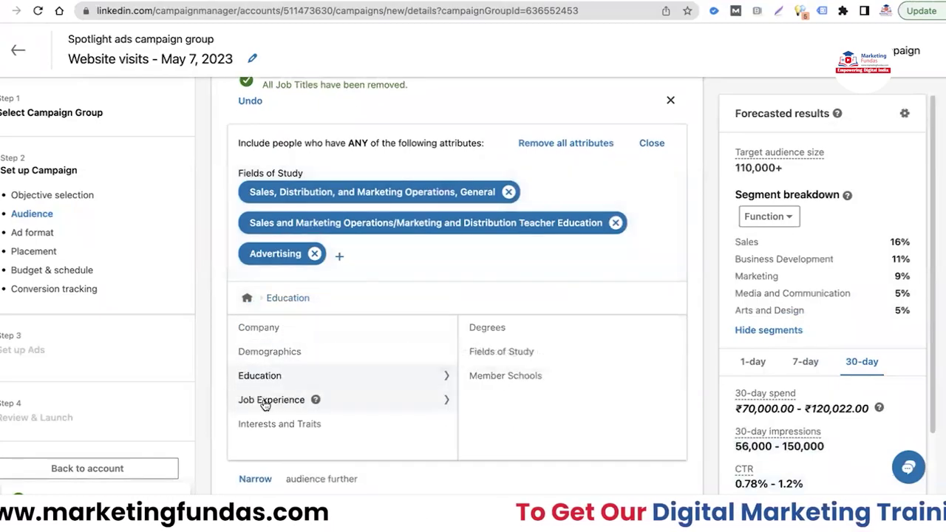
click(322, 401)
click(493, 329)
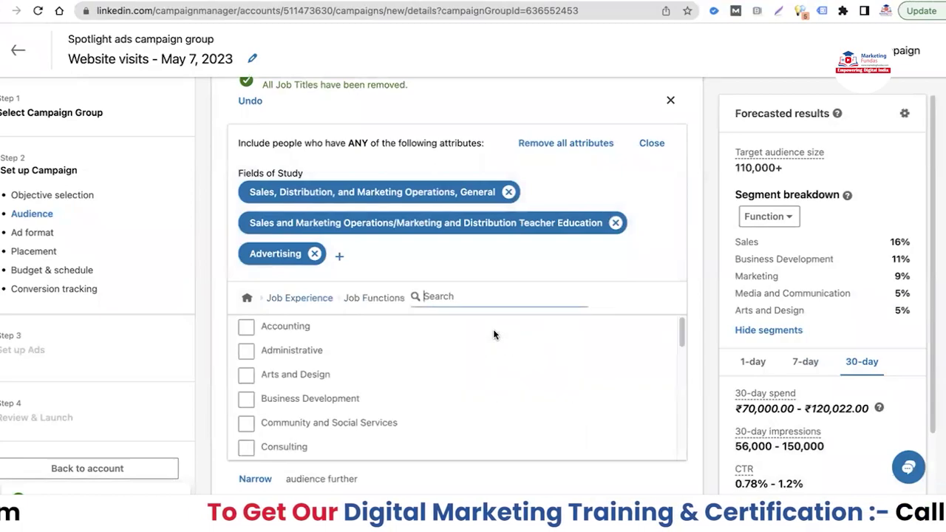
click(246, 395)
scroll(293, 411, down, 3)
scroll(265, 472, down, 5)
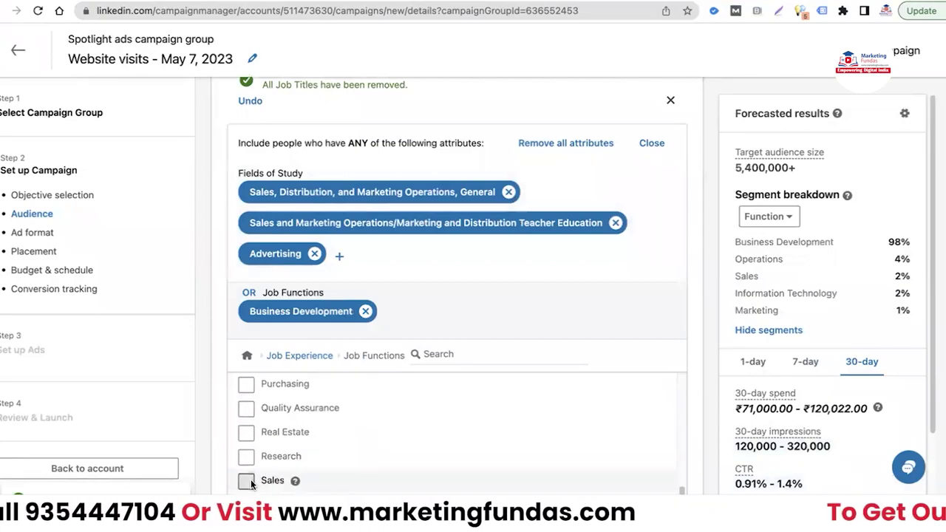
click(246, 480)
click(287, 356)
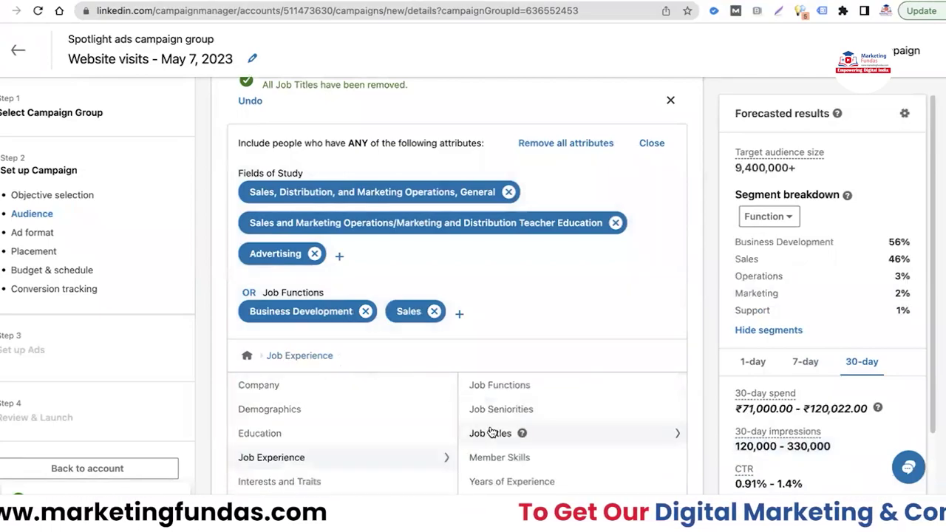
Review the audience summary with its location, fields of study and job functions, and close it.
scroll(492, 424, down, 1)
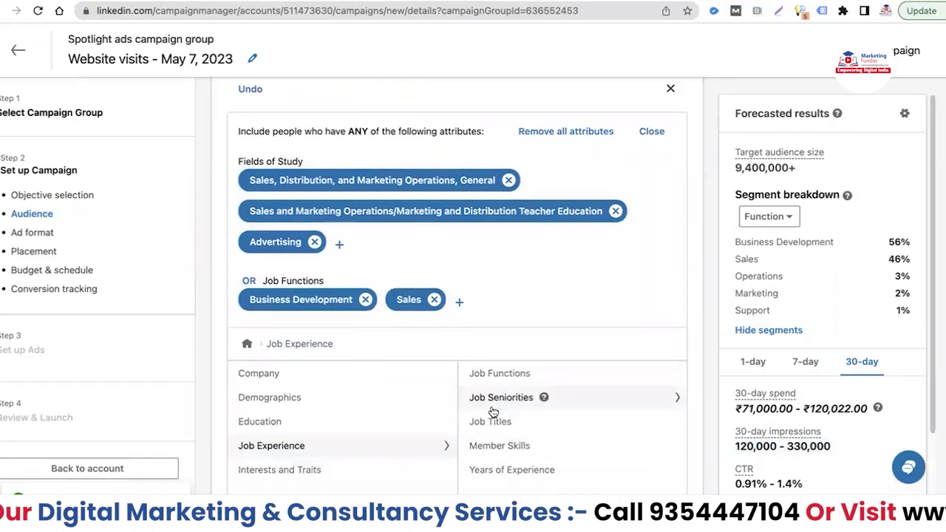
scroll(492, 411, down, 3)
scroll(483, 356, down, 2)
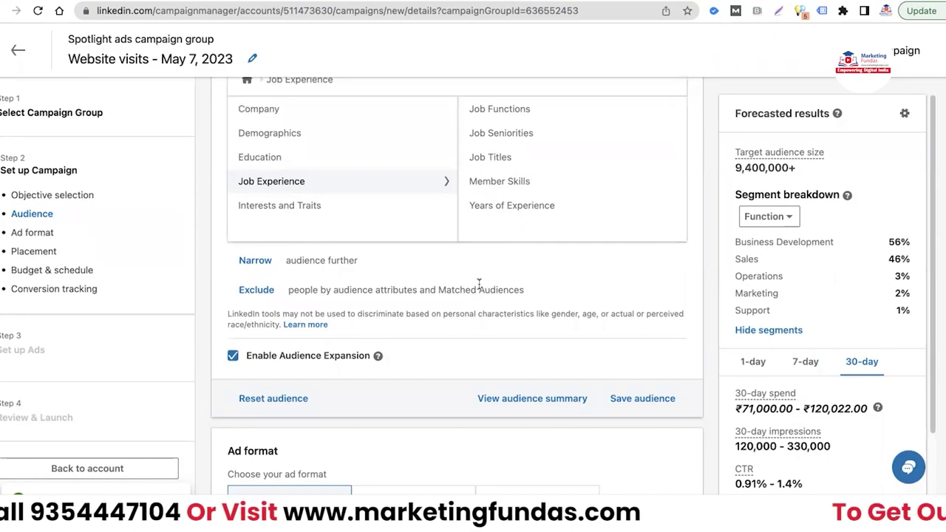
click(570, 398)
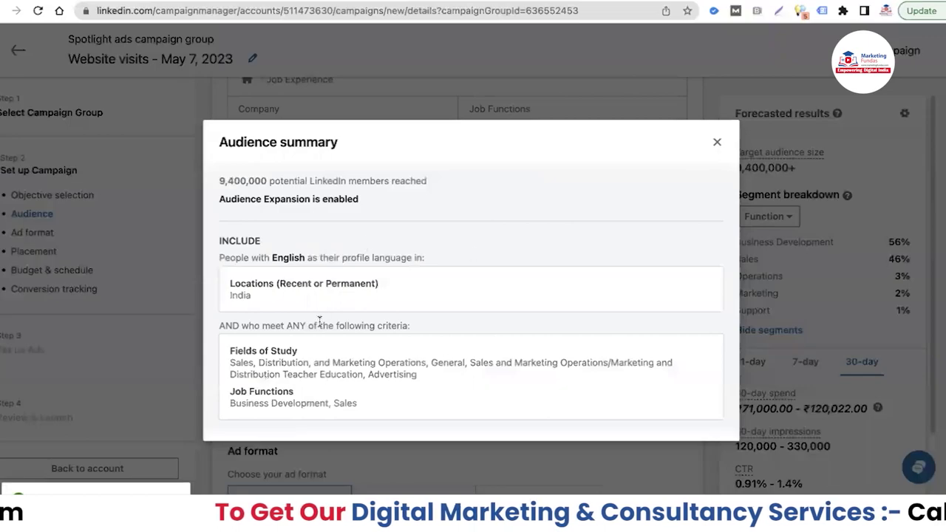
click(717, 145)
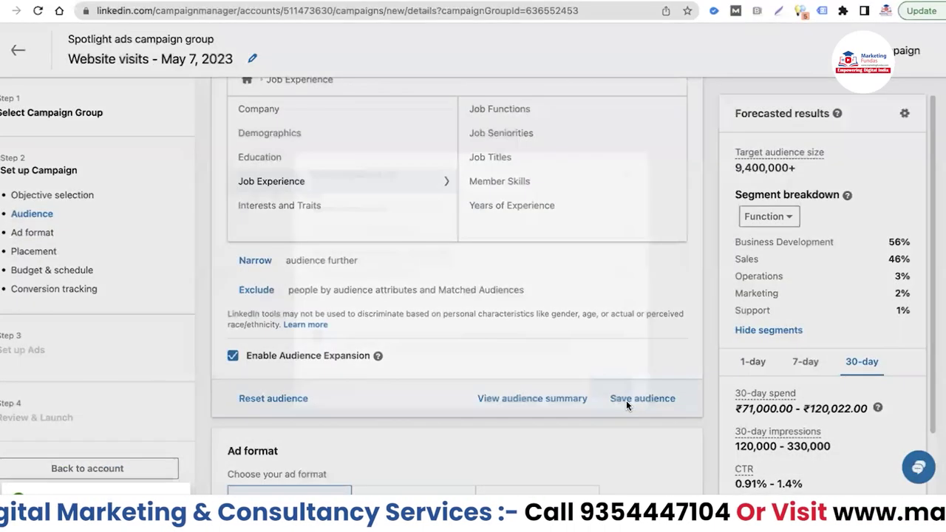
Save the configured audience under the name "spotlight ads audience", without a description.
click(626, 400)
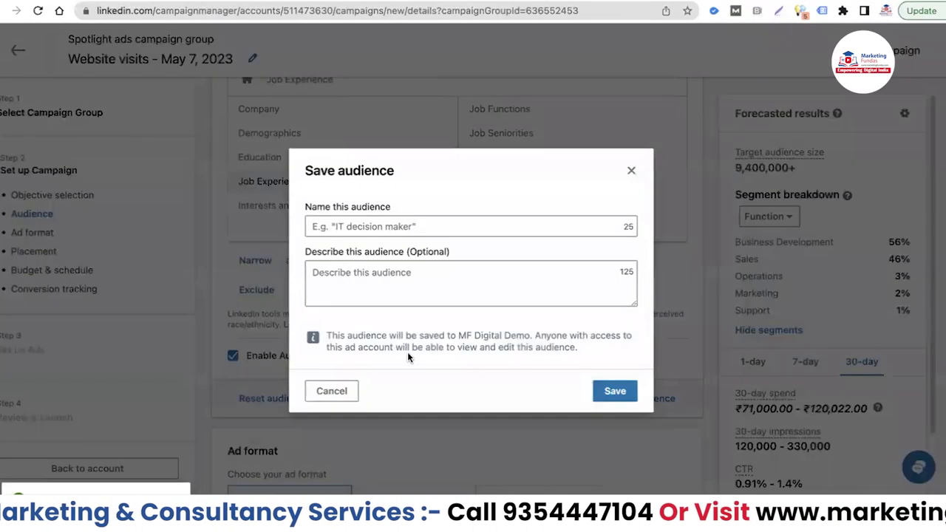
click(399, 228)
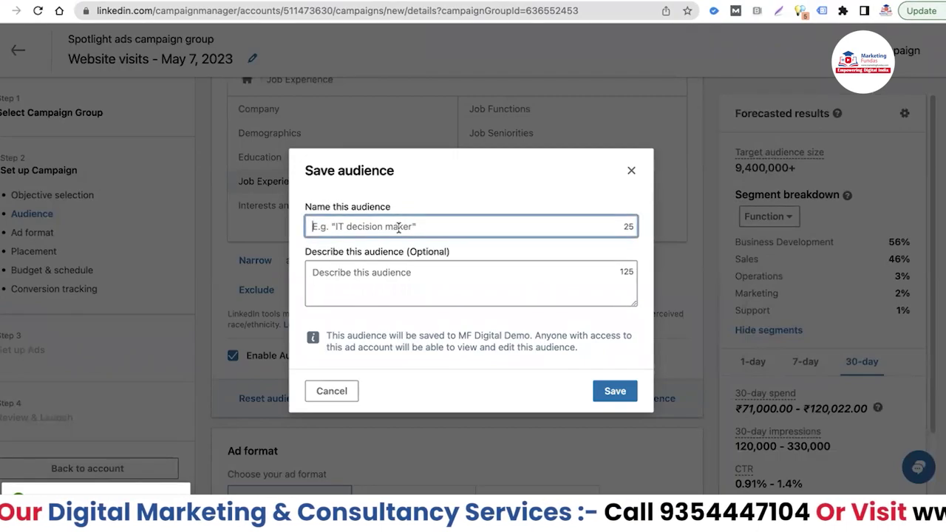
text(spotlight ad)
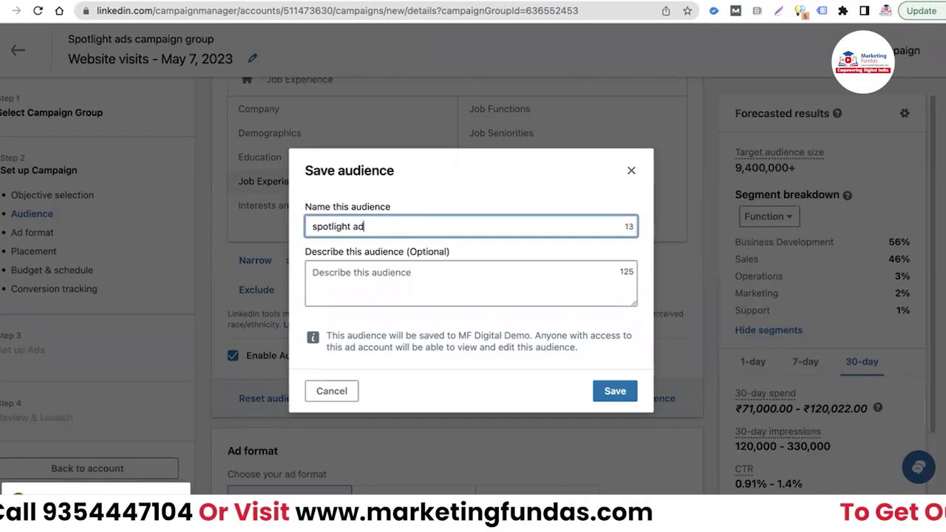
text(s audience)
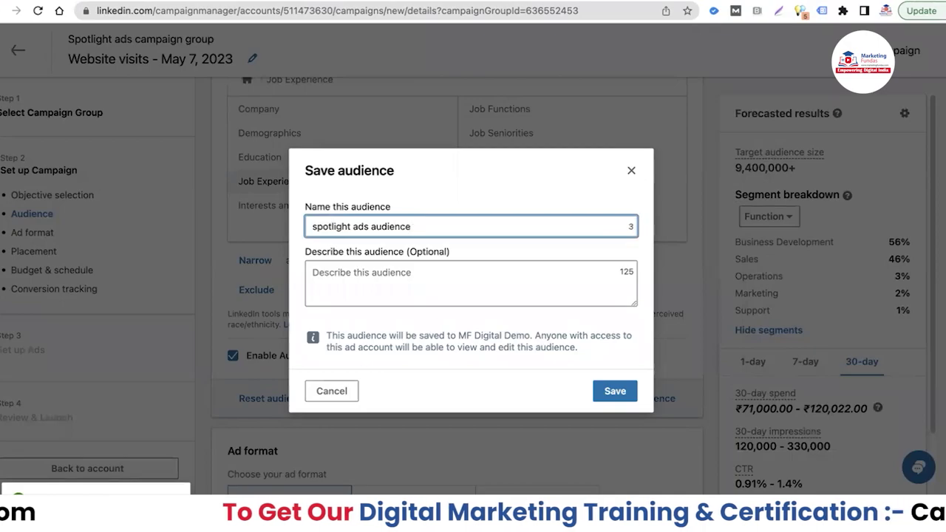
click(611, 394)
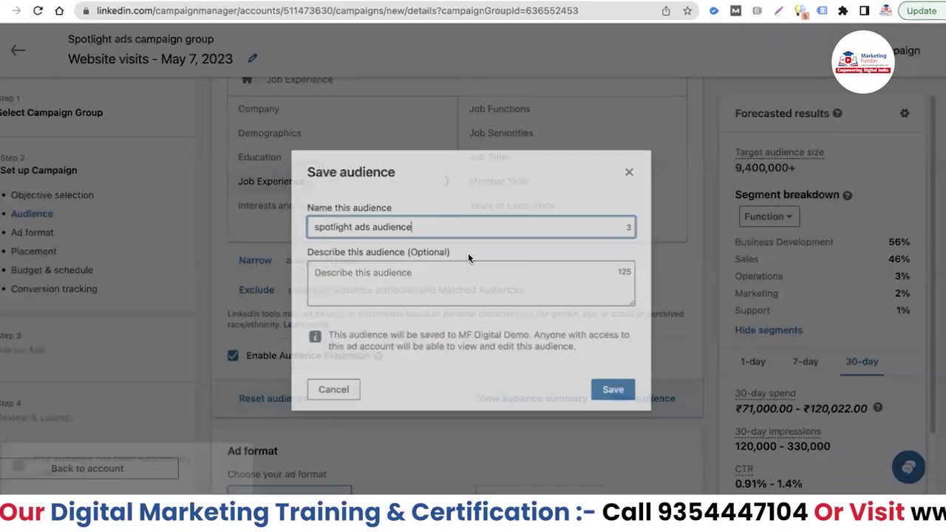
Check the campaign's saved audiences and its included attributes, and dismiss the save notification.
scroll(482, 246, up, 1)
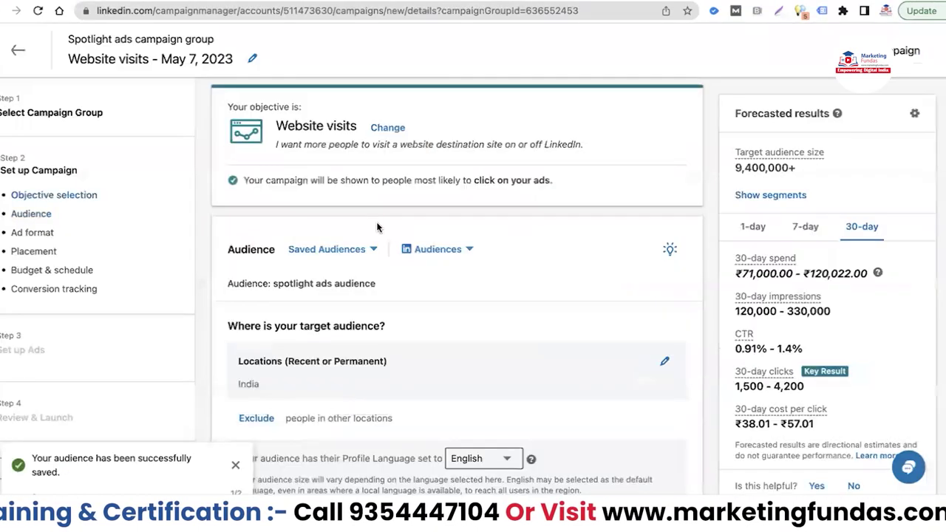
click(360, 248)
click(501, 311)
scroll(501, 313, down, 3)
scroll(501, 318, down, 4)
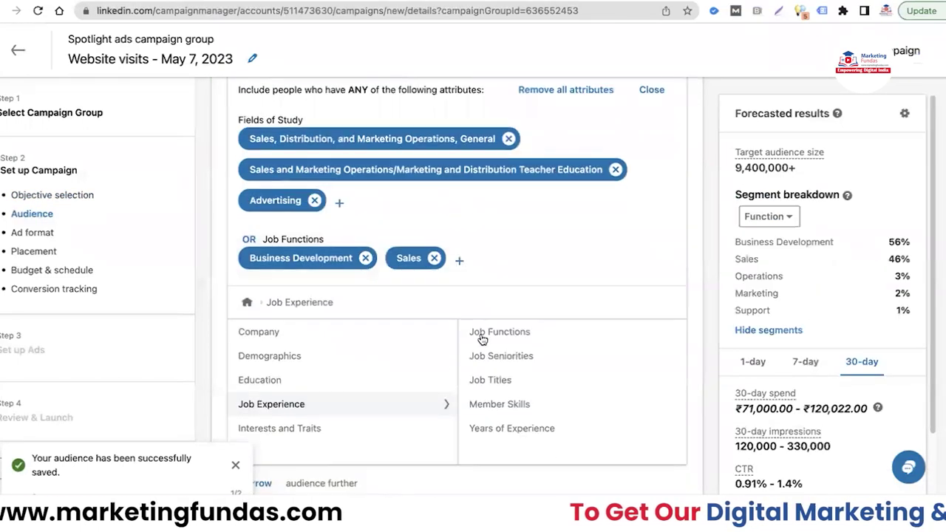
click(235, 468)
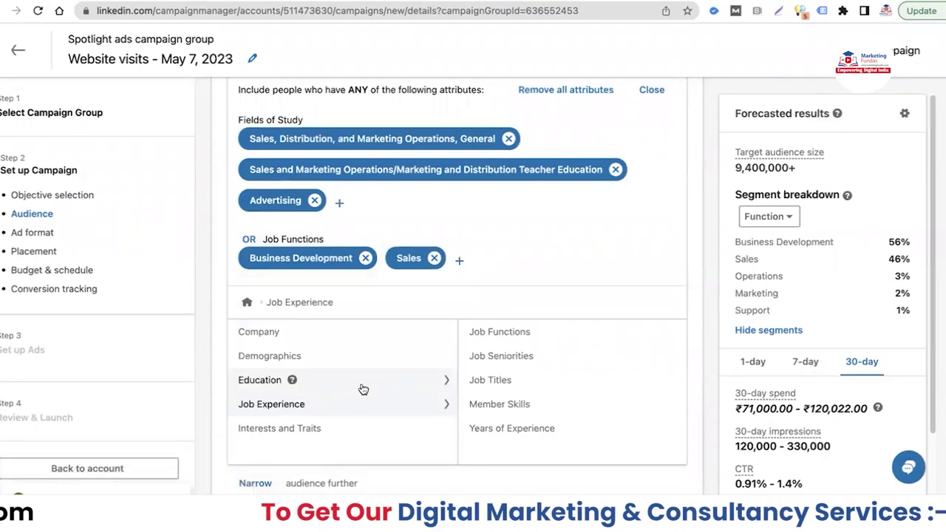
Choose Spotlight ad as the campaign's ad format, and check the format notices and placement settings.
scroll(362, 386, down, 1)
scroll(467, 377, down, 10)
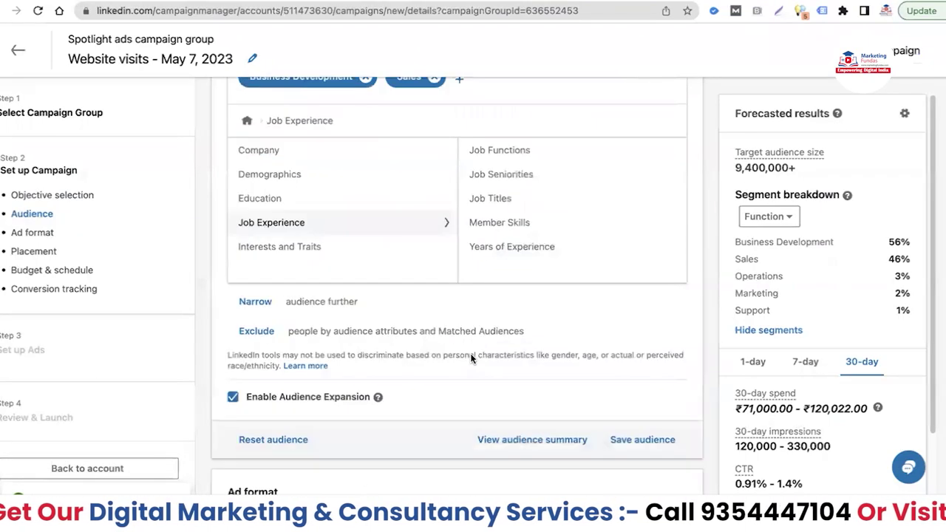
scroll(488, 362, down, 2)
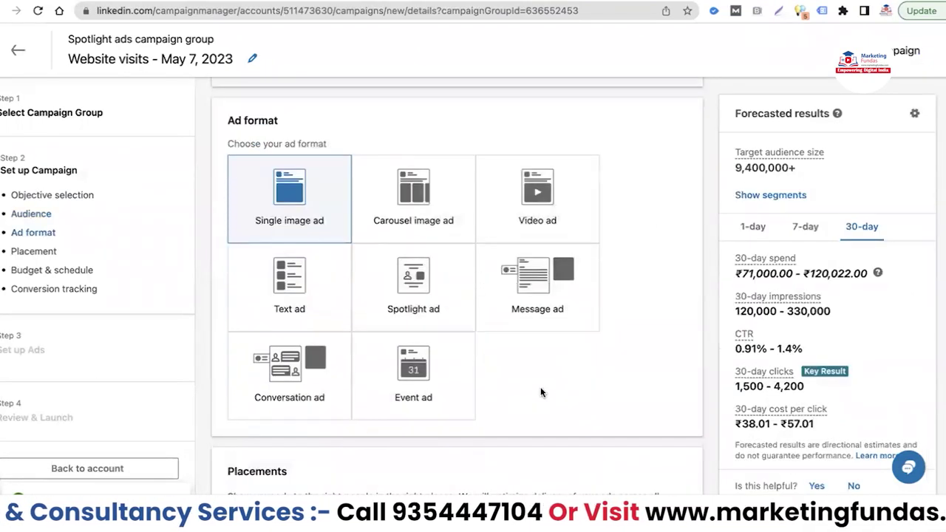
click(400, 307)
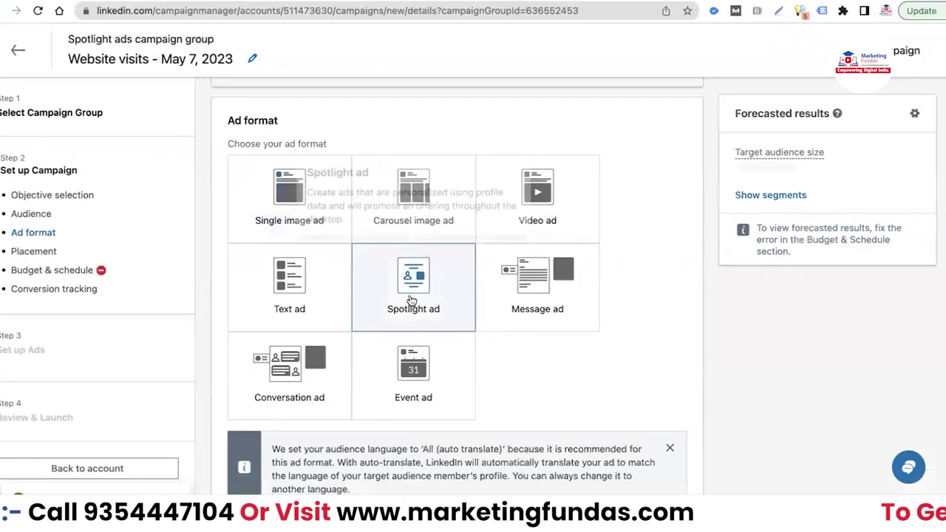
scroll(571, 359, down, 3)
scroll(572, 360, down, 3)
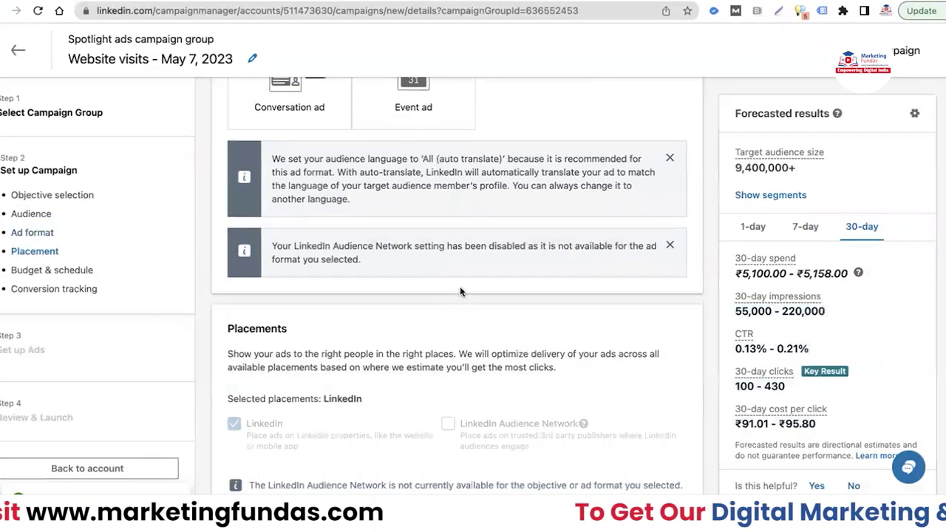
scroll(460, 287, down, 1)
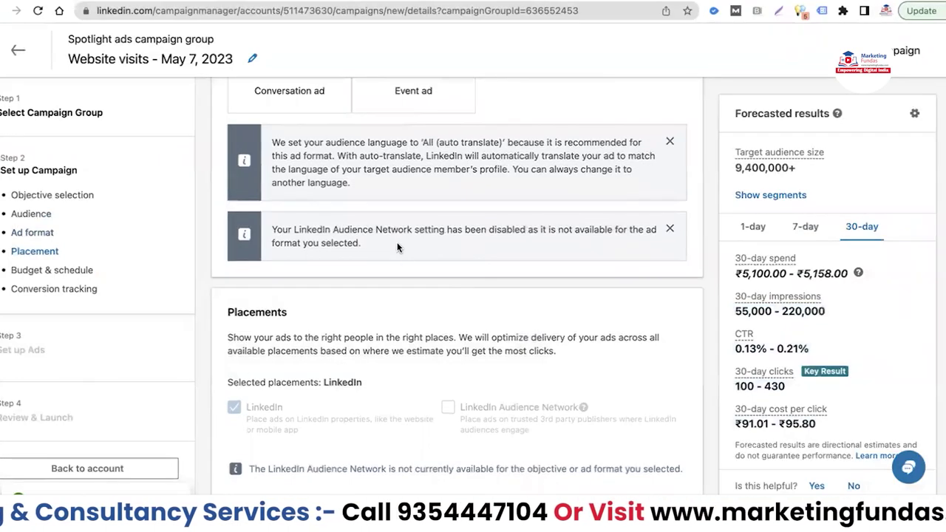
scroll(402, 288, down, 3)
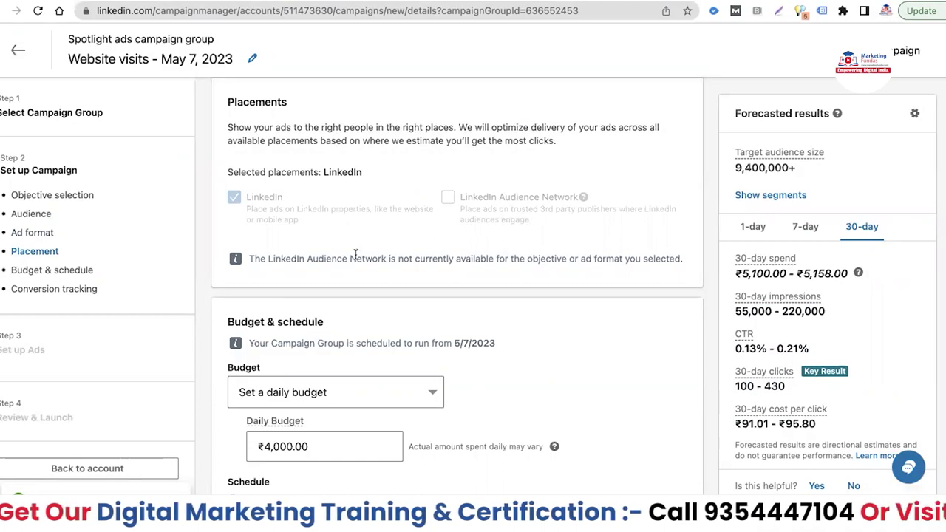
scroll(364, 190, down, 2)
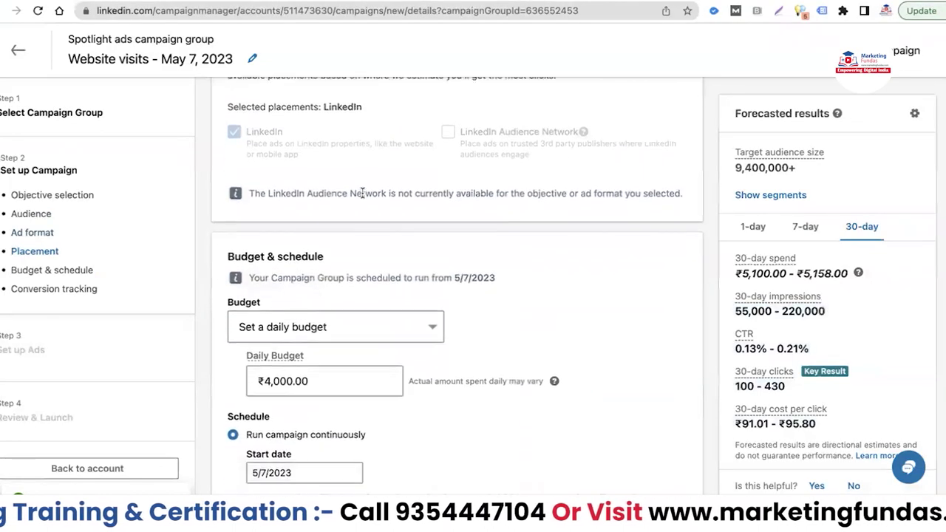
Try a lifetime budget for the campaign and switch the budget type back to a daily budget.
scroll(361, 185, down, 5)
click(426, 118)
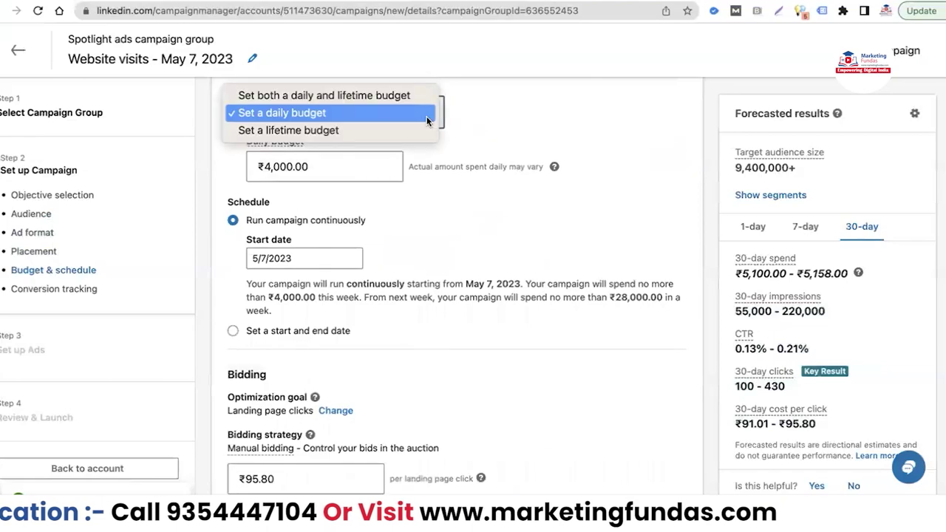
click(307, 131)
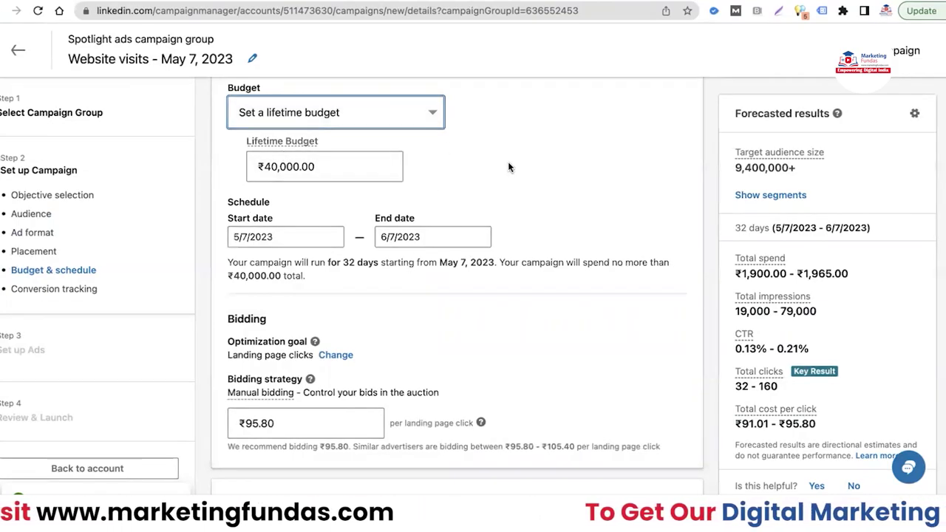
click(433, 116)
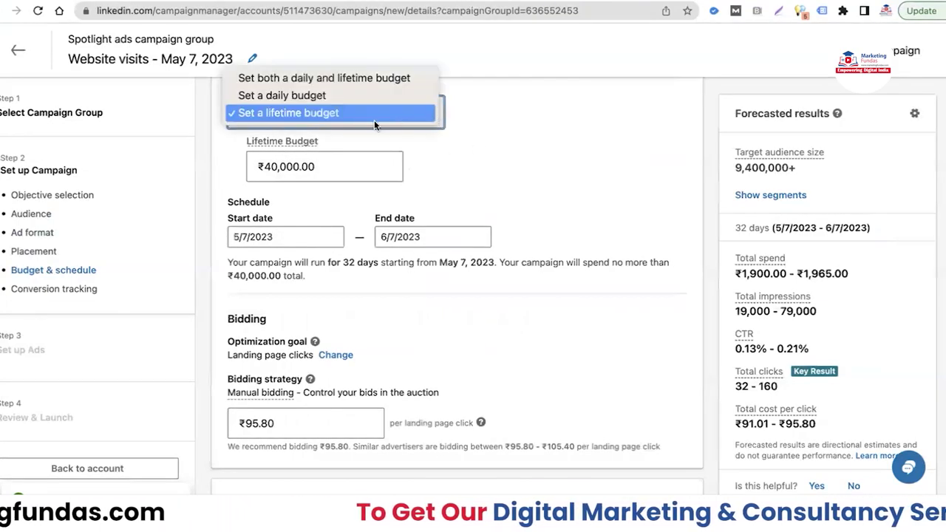
click(325, 96)
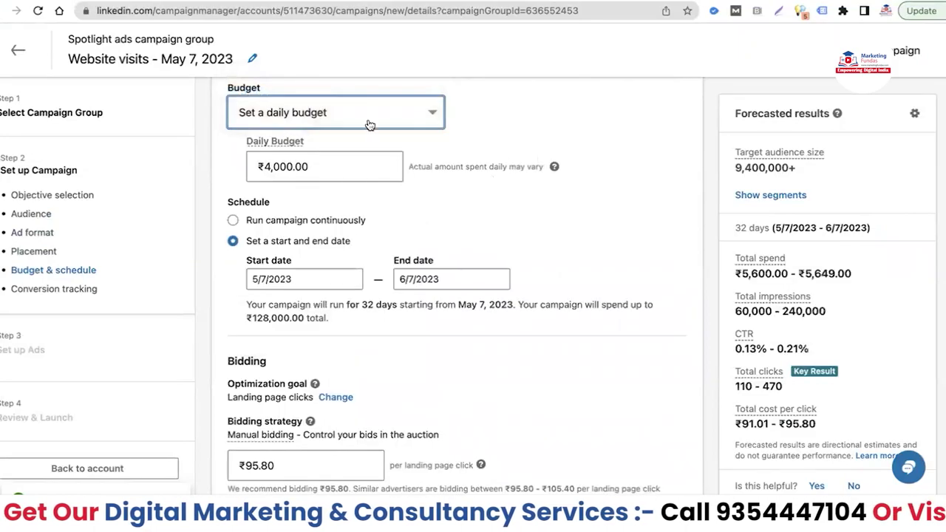
Set the campaign's daily budget to ₹2,000 and schedule it to run continuously.
click(349, 158)
key(BackSpace)
key(BackSpace)
key(BackSpace)
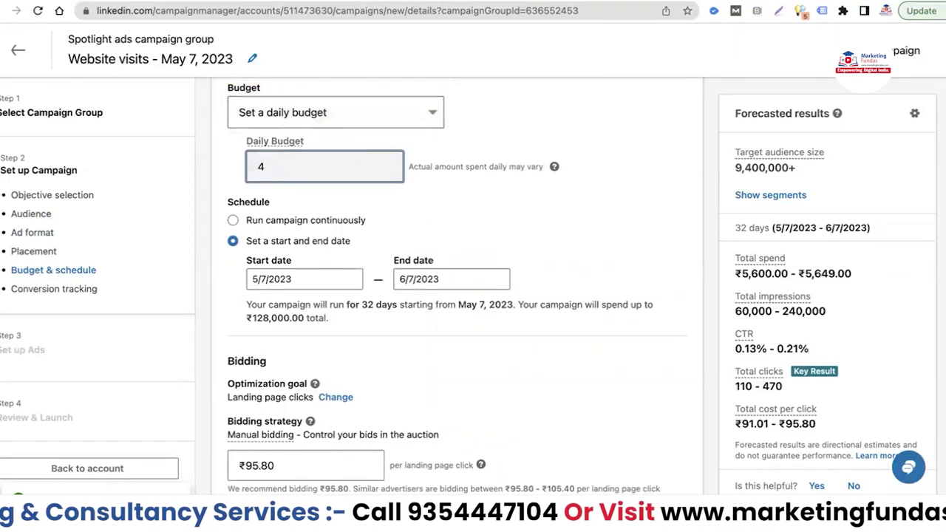
text(2000)
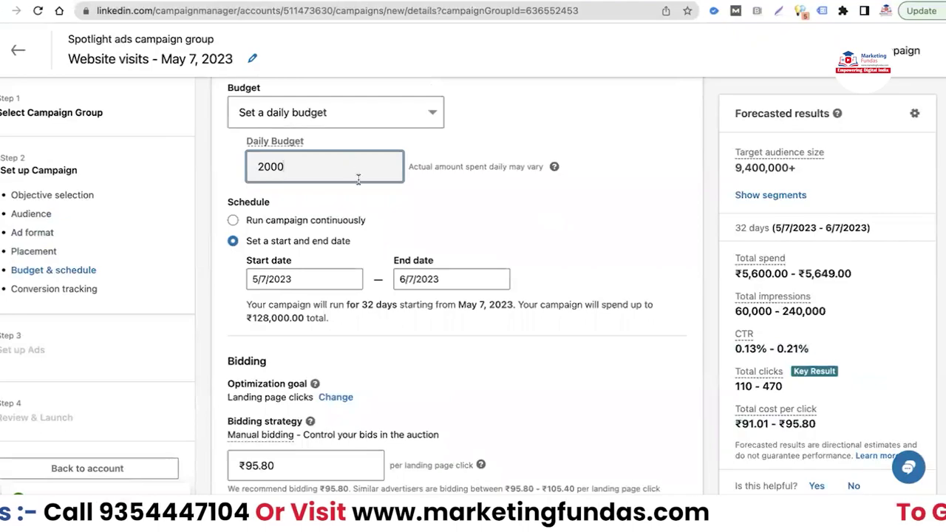
scroll(458, 207, down, 1)
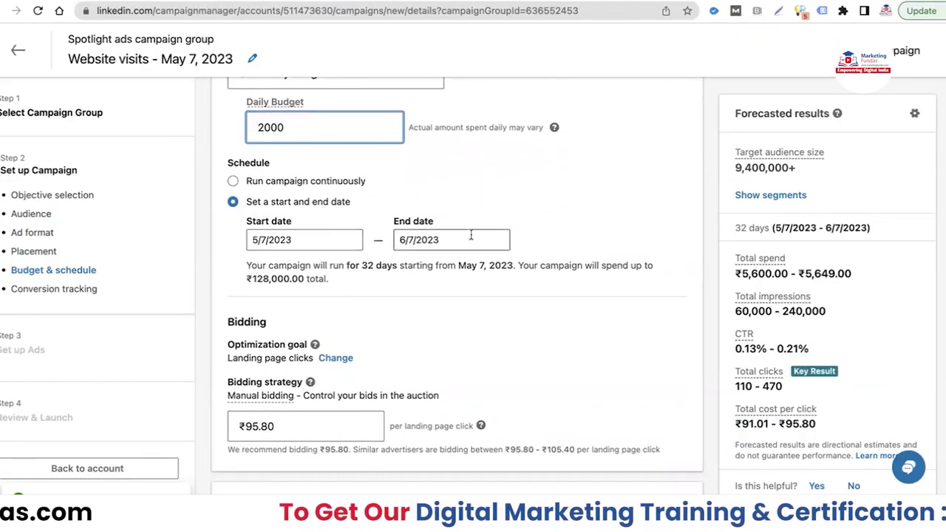
click(233, 181)
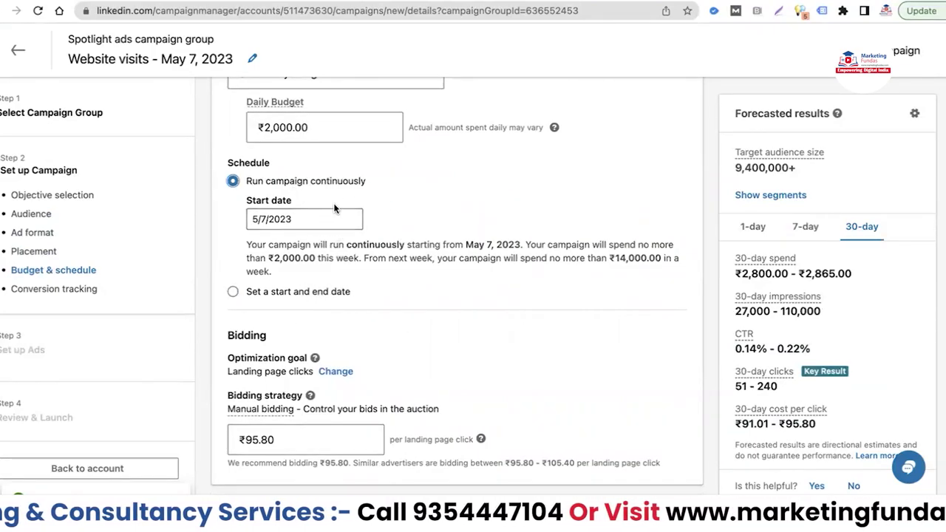
Review the optimization goals available for bidding, keeping Landing page clicks.
scroll(440, 215, down, 2)
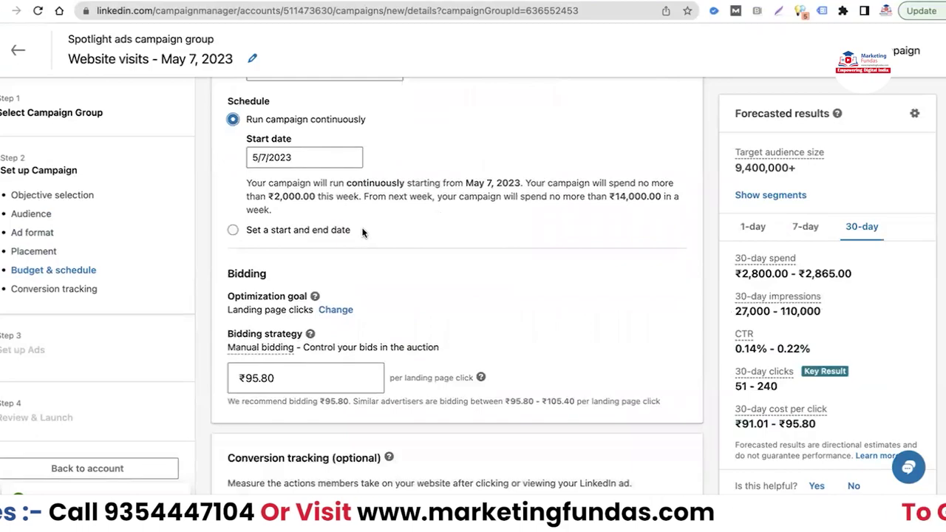
scroll(363, 232, down, 5)
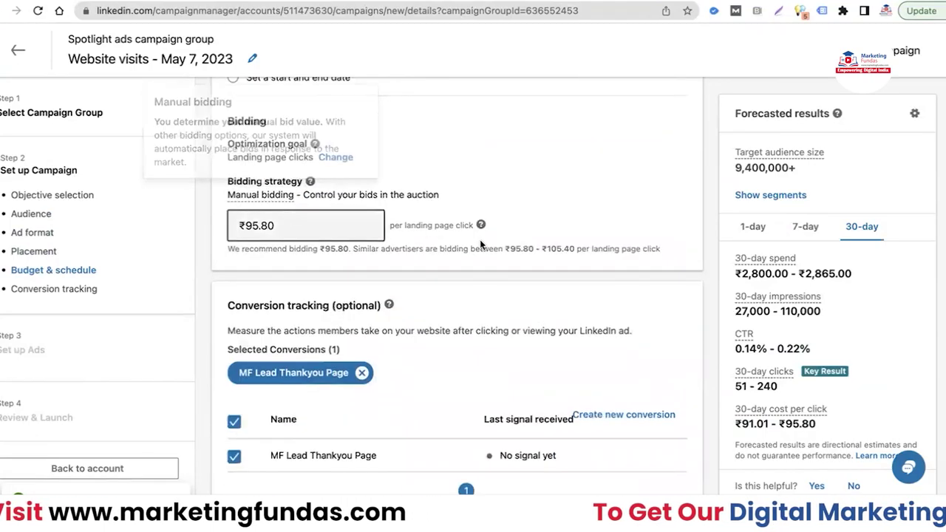
click(344, 158)
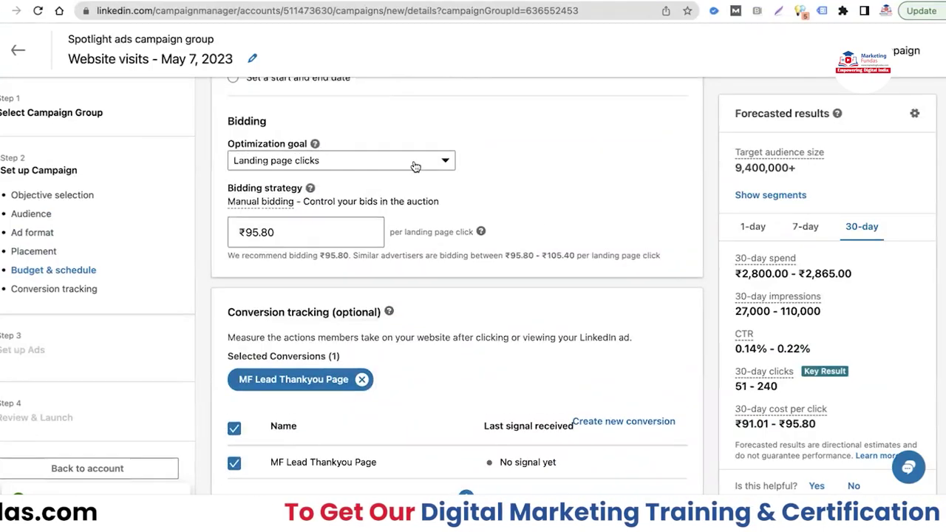
click(420, 164)
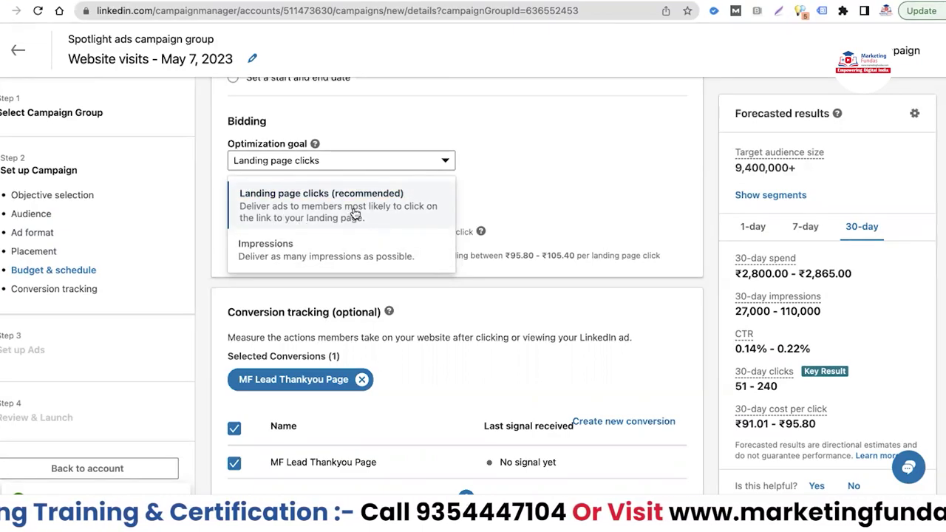
click(523, 188)
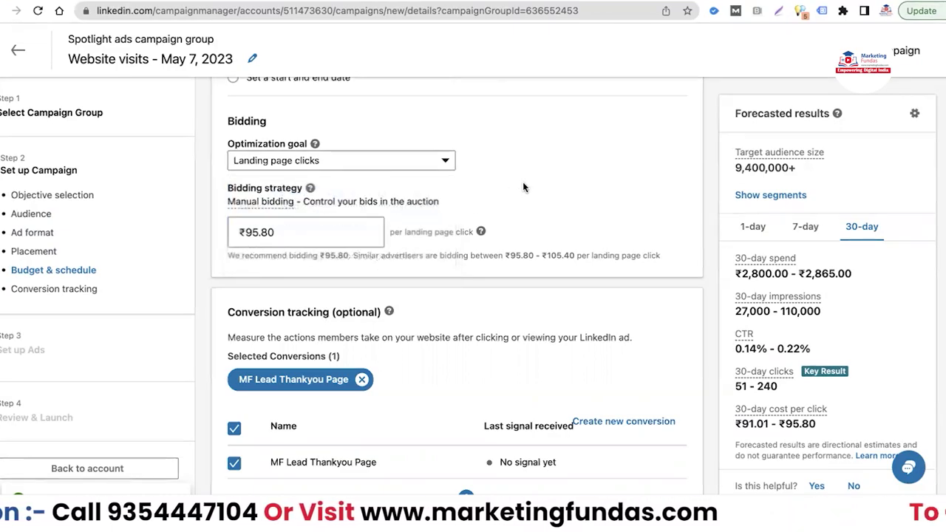
Try a manual bid of ₹75 per landing page click.
scroll(494, 202, down, 1)
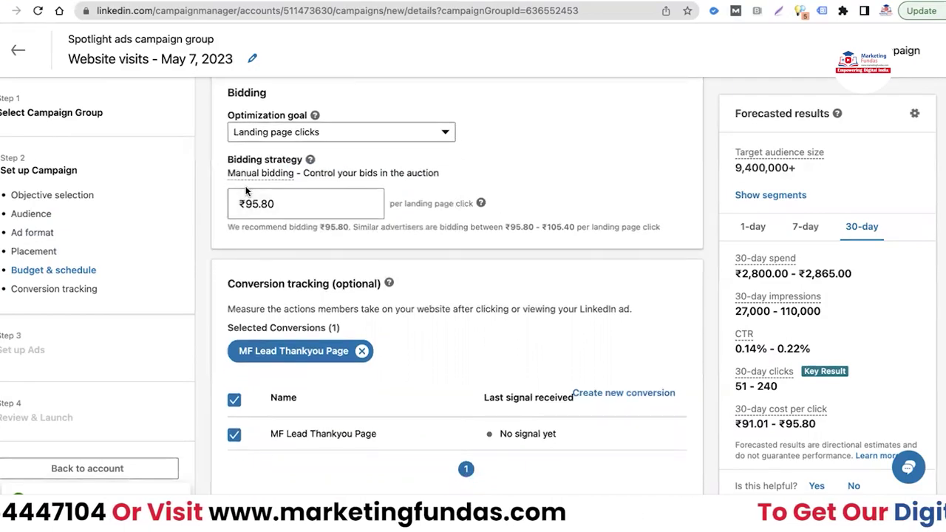
click(334, 209)
key(BackSpace)
key(BackSpace)
key(BackSpace)
key(BackSpace)
key(BackSpace)
text(75)
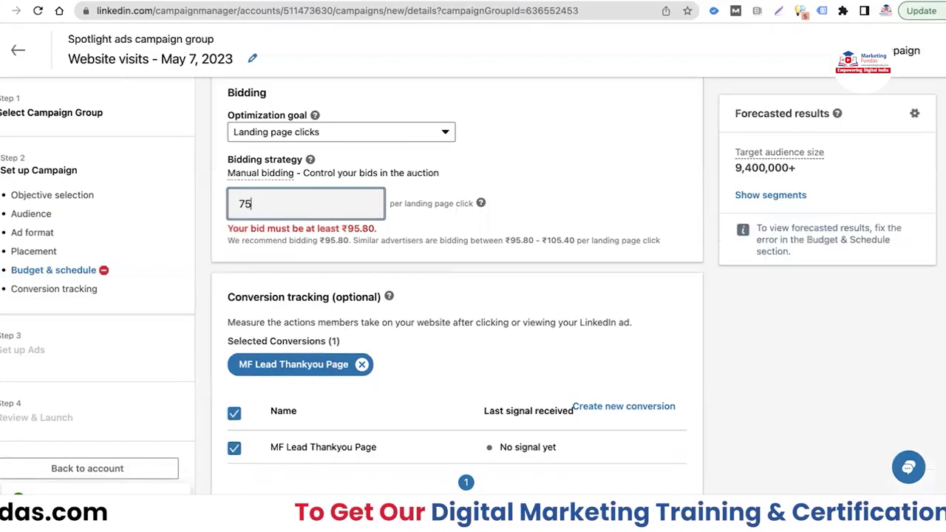
Set the manual bid to ₹96 per landing page click.
click(328, 207)
key(BackSpace)
key(BackSpace)
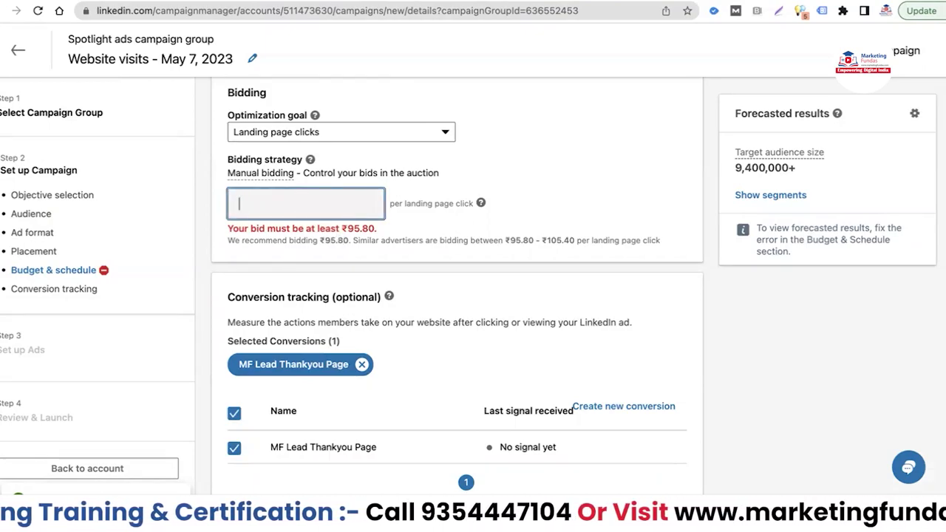
text(96)
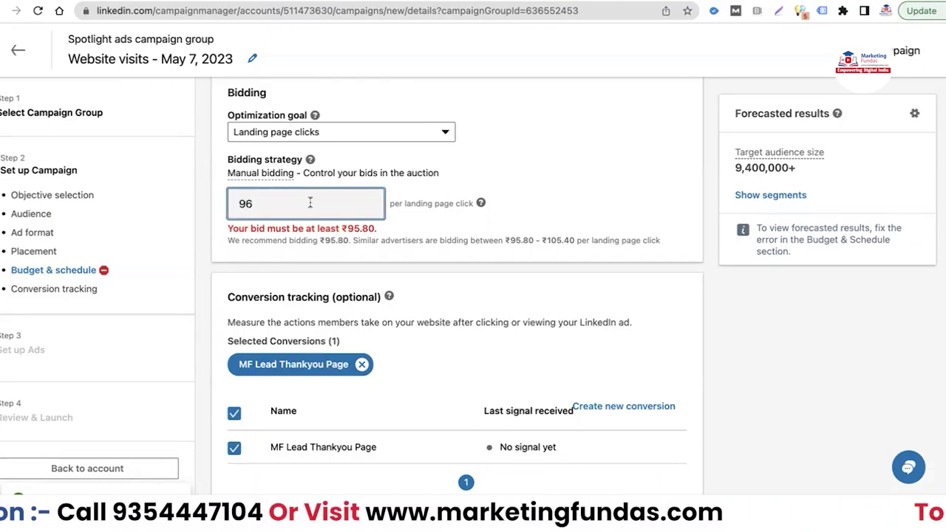
click(576, 187)
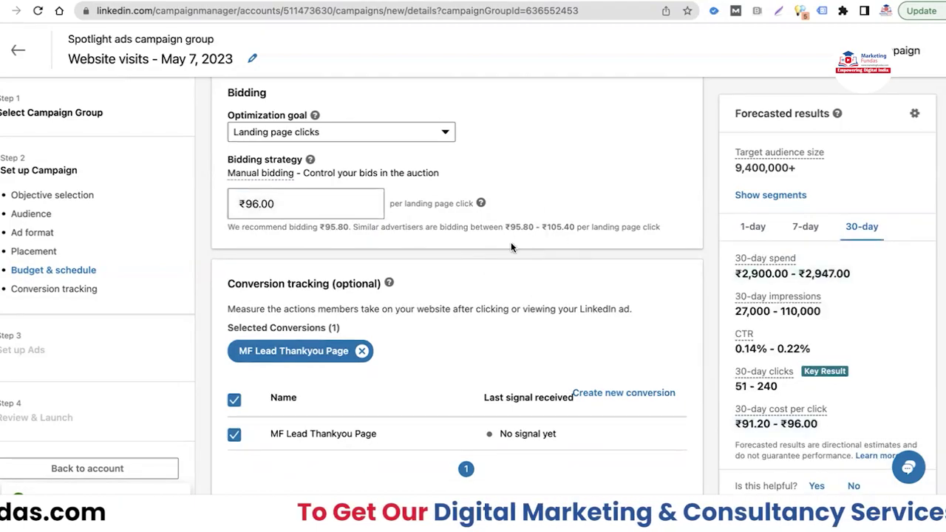
Keep the MF Lead Thankyou Page conversion for tracking, and continue from the campaign settings to the ad setup.
scroll(391, 251, down, 2)
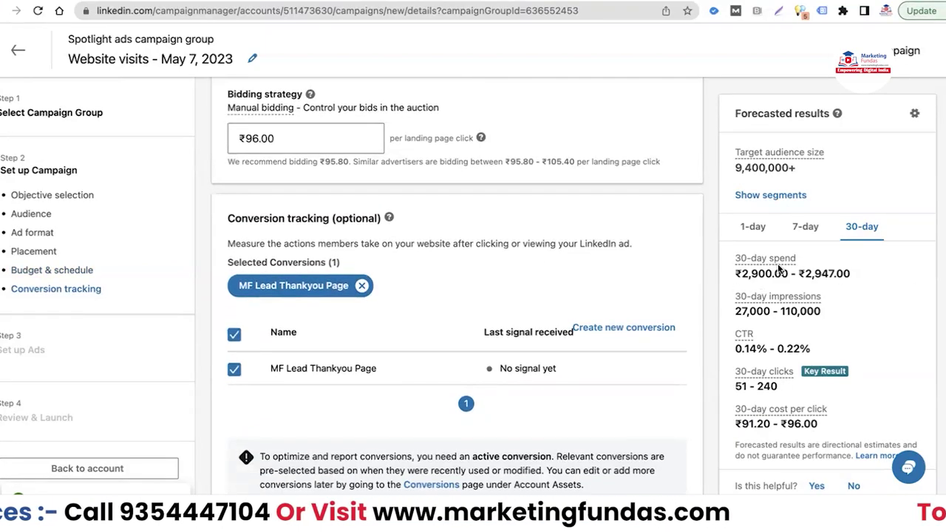
scroll(422, 282, down, 1)
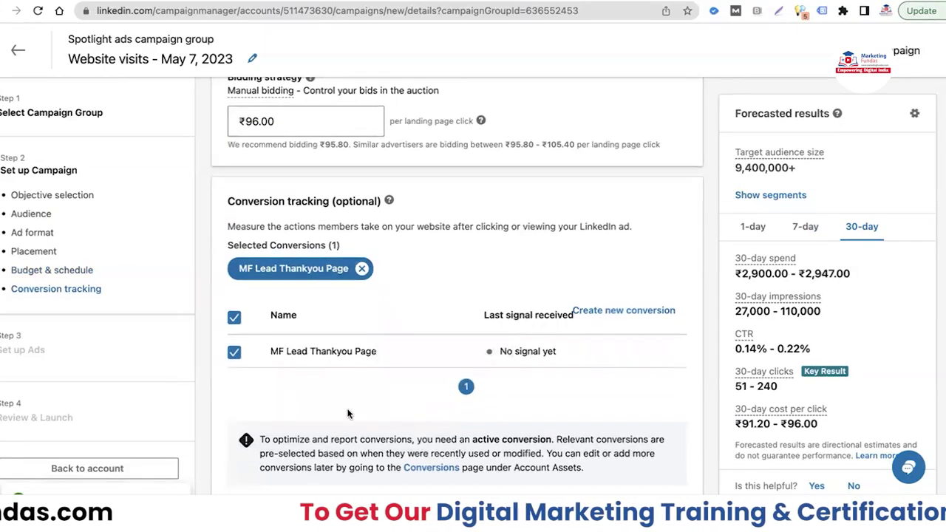
scroll(344, 363, down, 2)
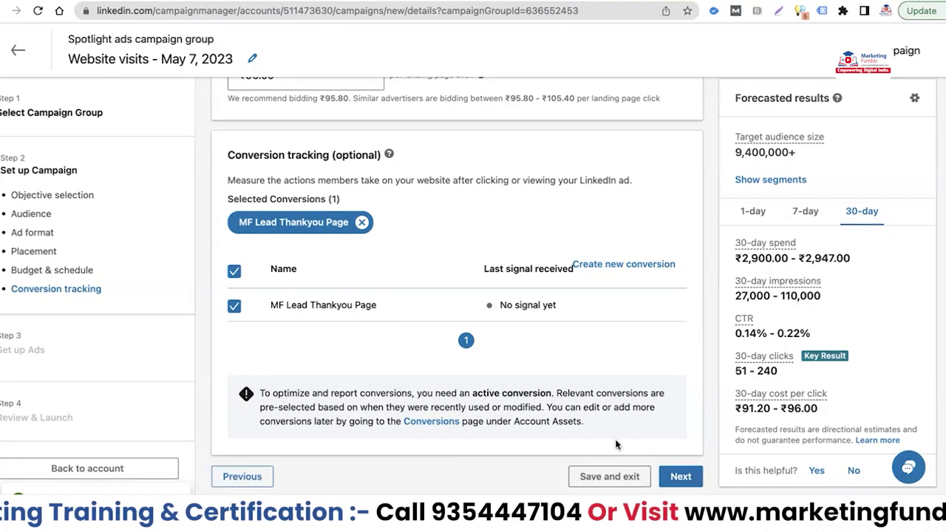
click(676, 476)
click(750, 443)
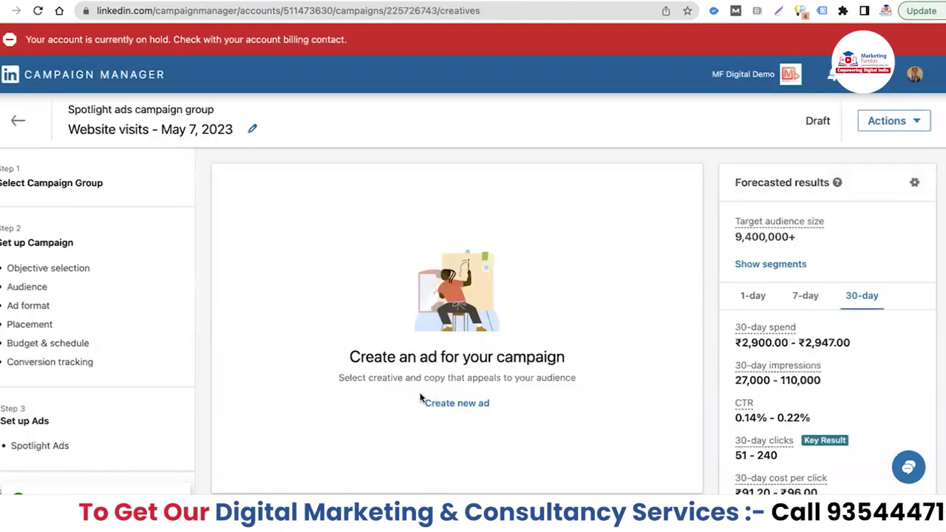
Start a new Spotlight ad for the campaign and upload 128x128.jpg as its ad background image.
click(444, 403)
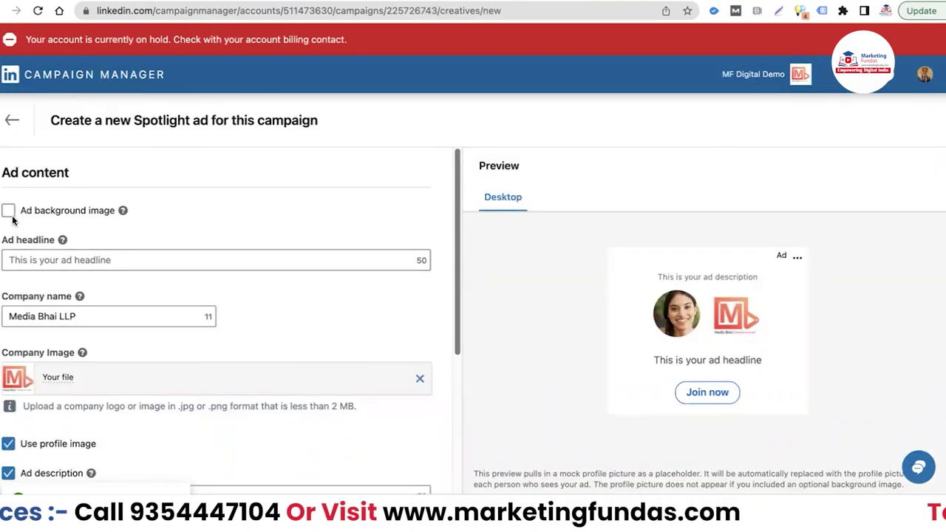
click(8, 212)
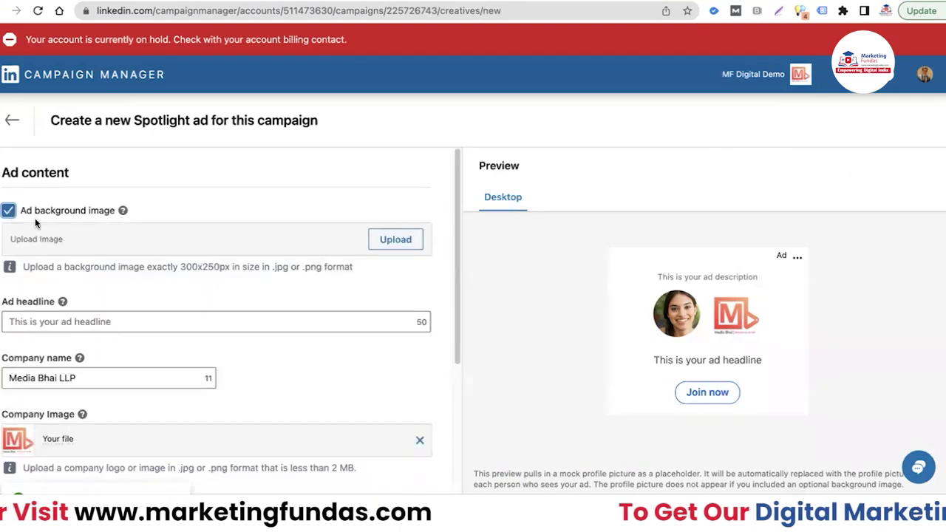
click(381, 244)
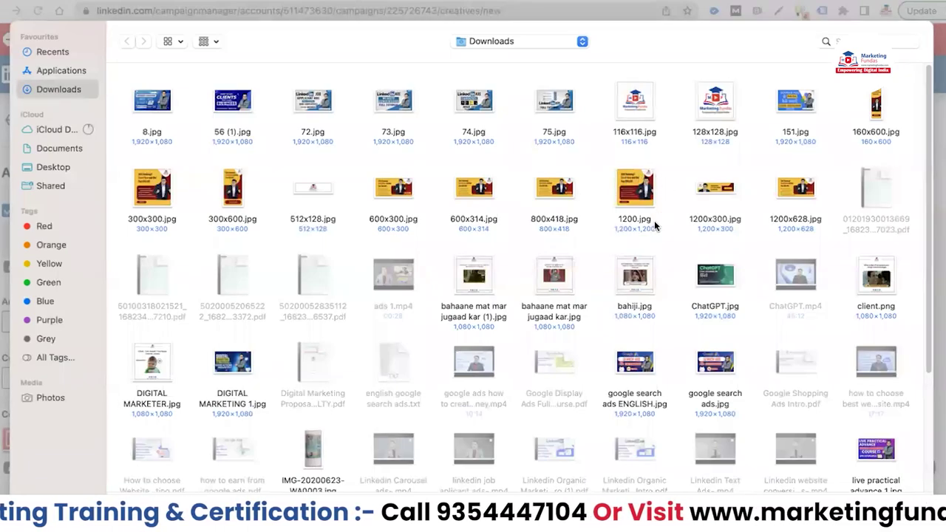
mouse_move(570, 340)
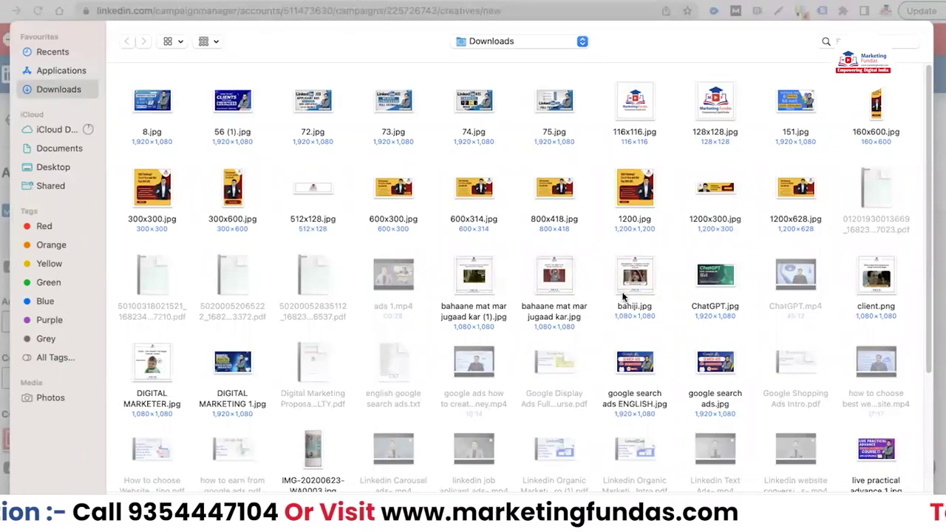
click(720, 118)
key(Return)
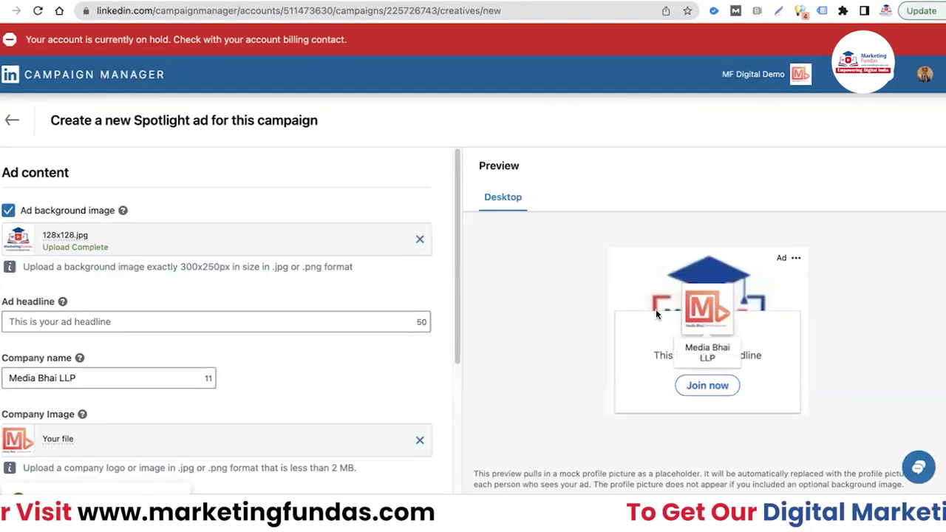
scroll(285, 289, down, 2)
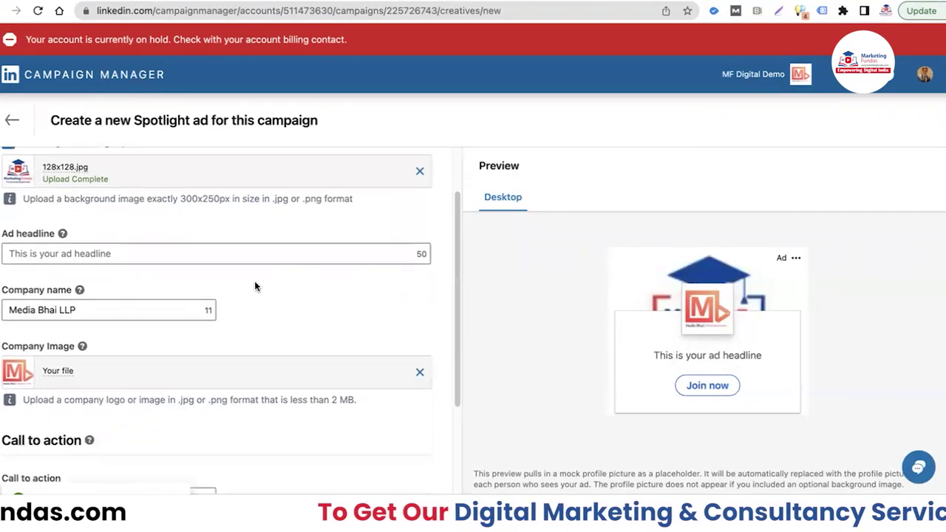
Set the Spotlight ad's headline to "Digital Marketing Courses".
click(266, 246)
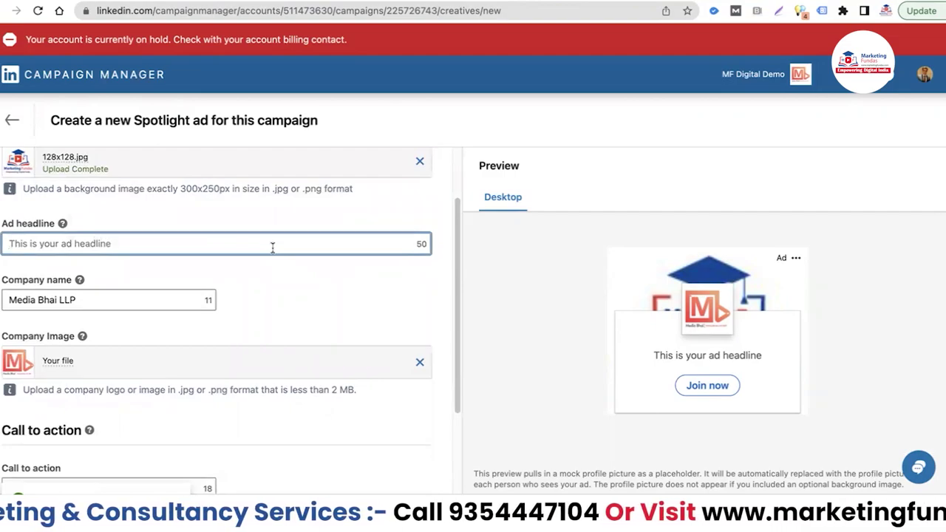
text(D)
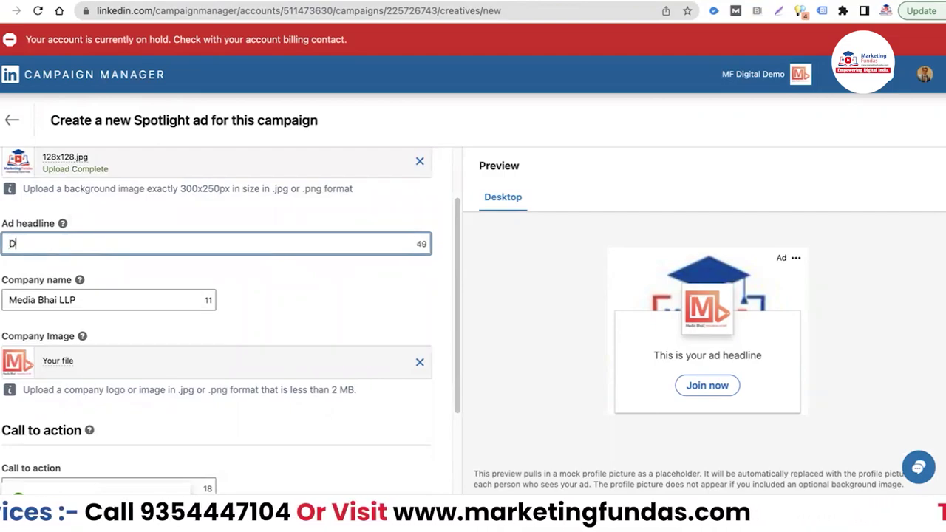
text(igital Marketi)
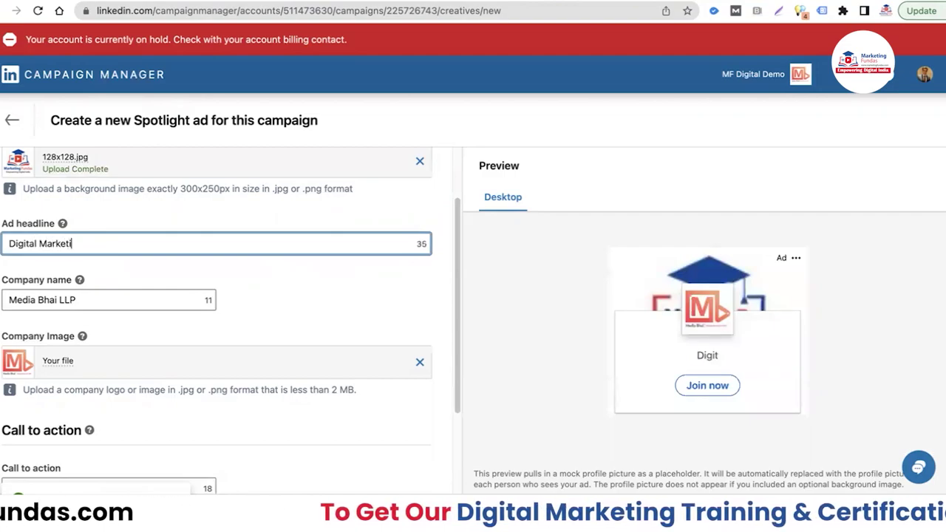
text(ng Courses)
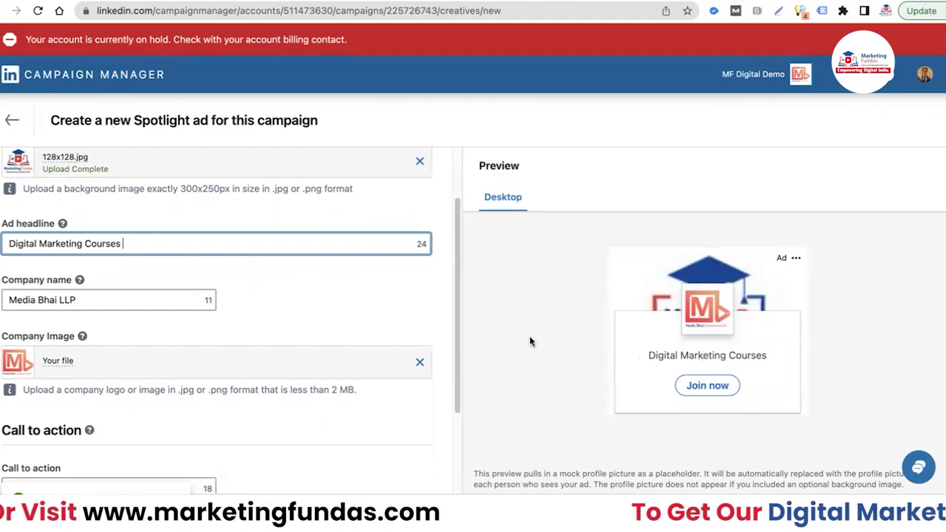
Keep the company name and image, and set the ad's call to action to "Enrol Now".
scroll(354, 294, down, 1)
scroll(354, 294, down, 2)
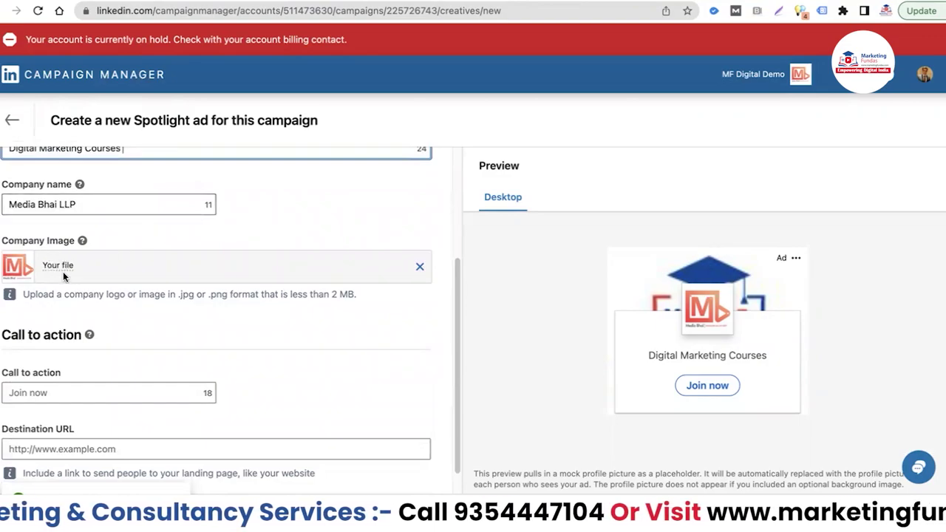
scroll(221, 296, down, 1)
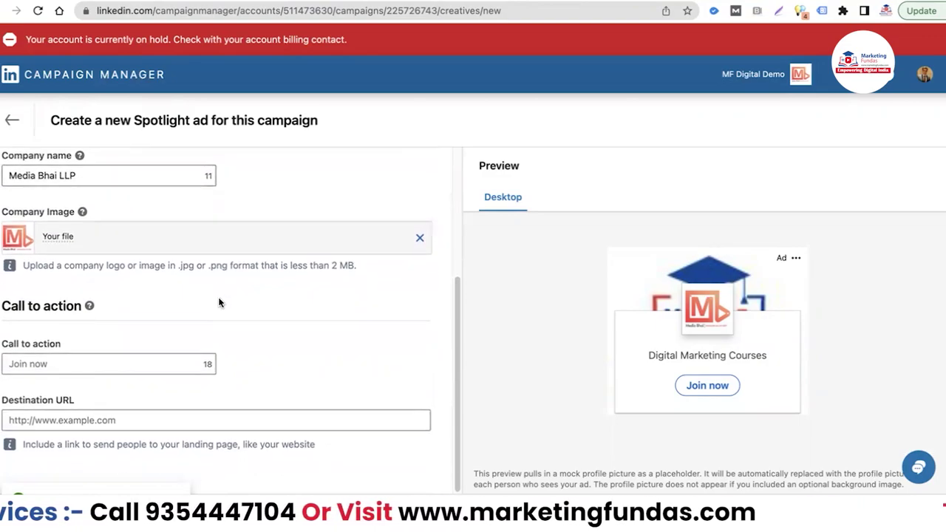
click(158, 365)
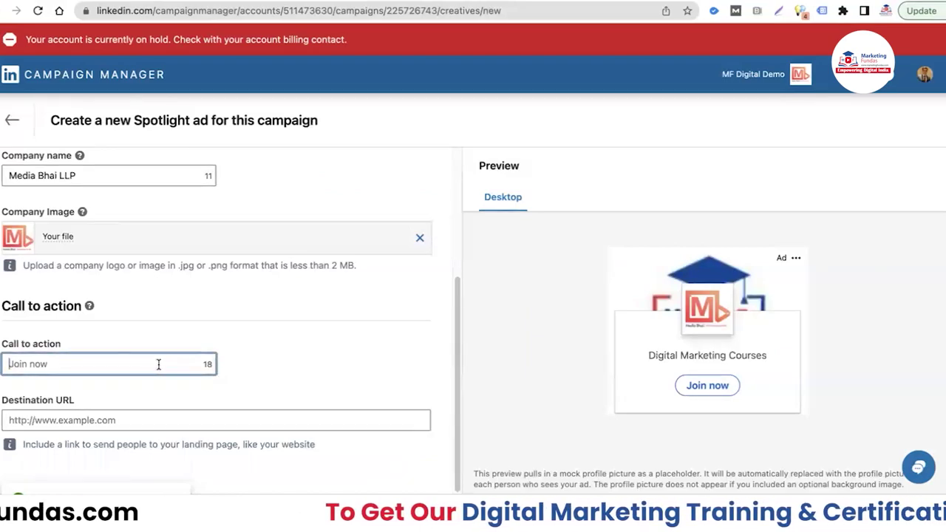
text(Enrol Now)
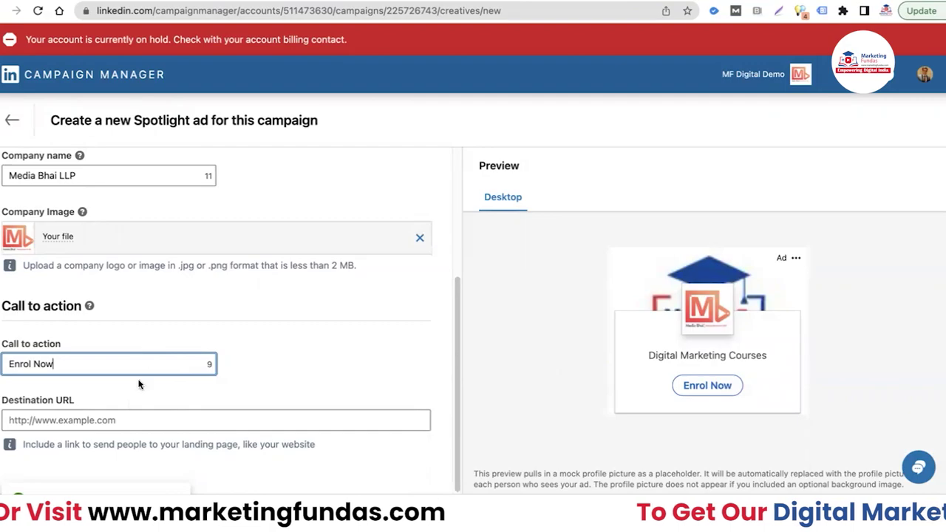
click(120, 422)
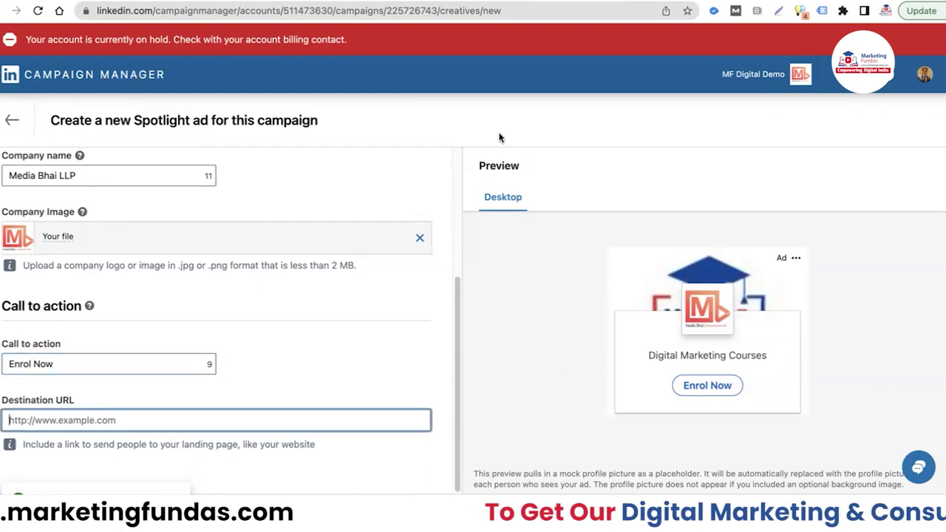
click(542, 2)
text(m)
key(Return)
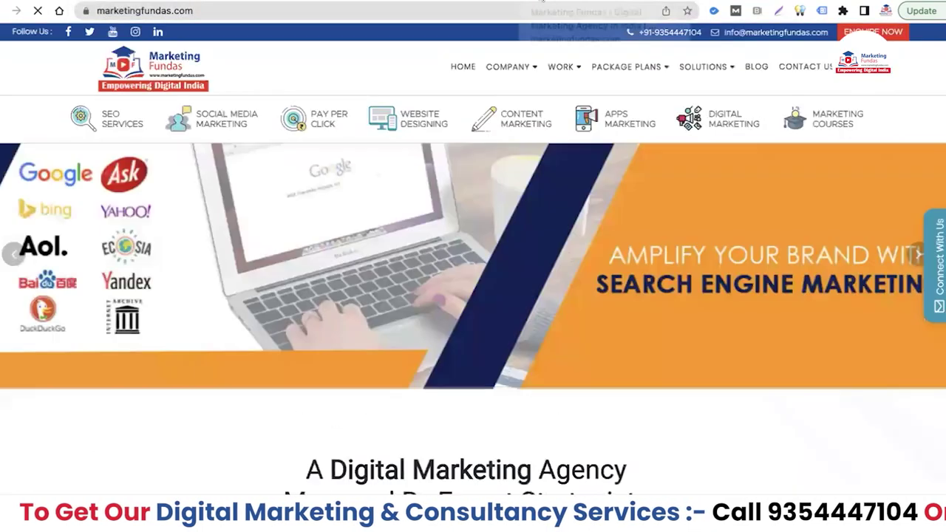
click(252, 14)
key(ctrl+c)
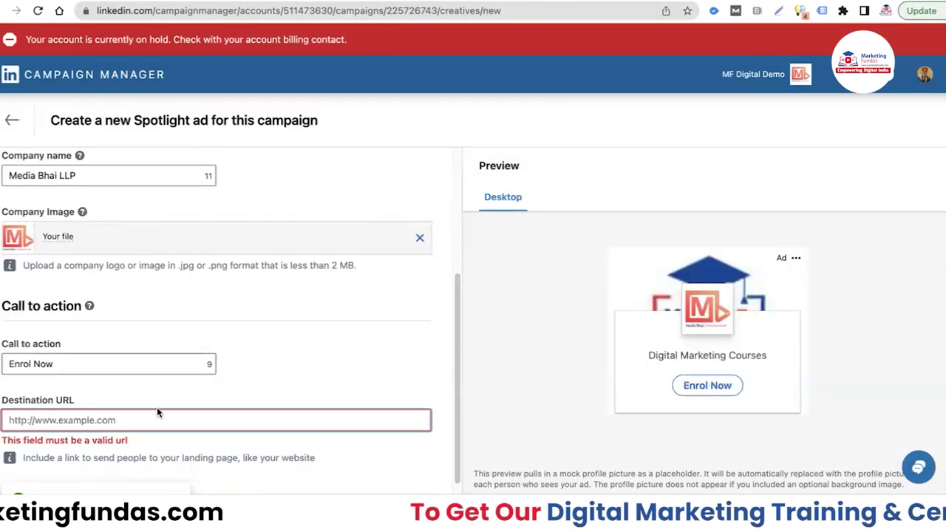
click(147, 421)
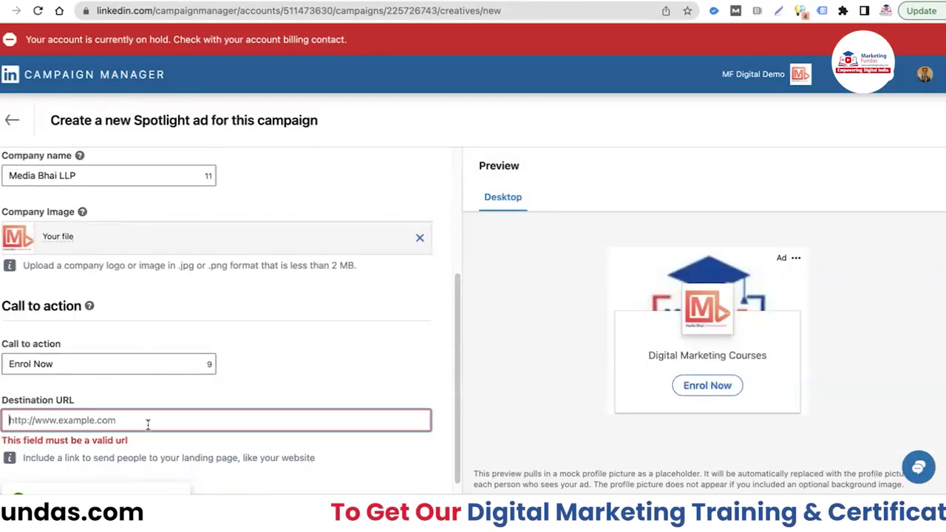
key(ctrl+v)
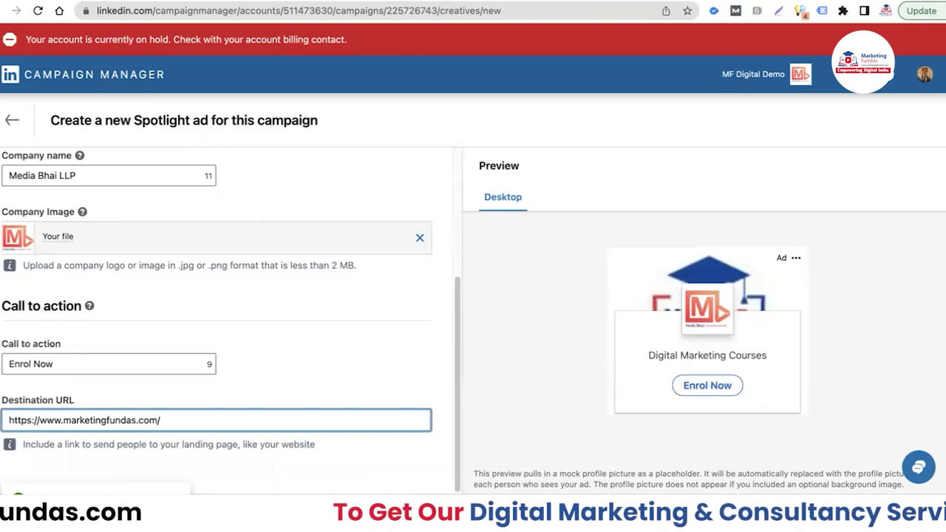
click(886, 510)
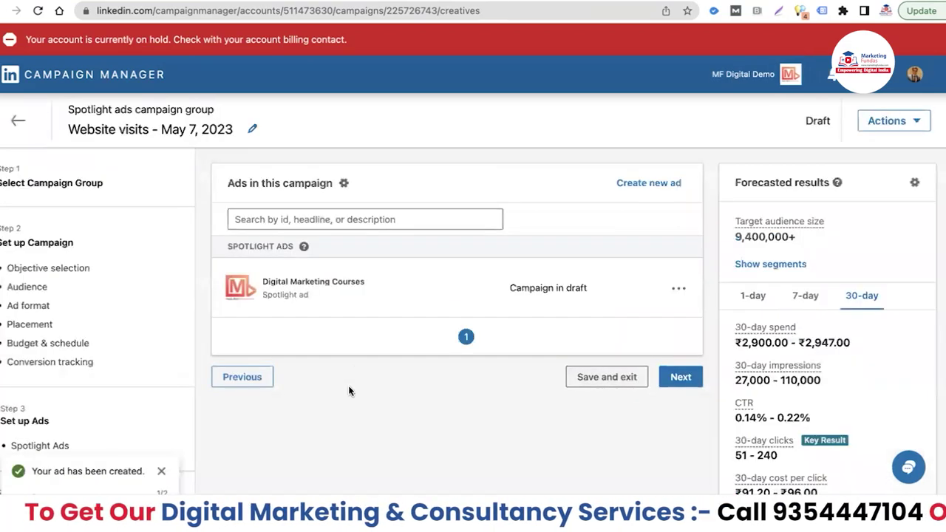
Review the campaign settings, launch the Website visits campaign and go to the account overview.
click(677, 377)
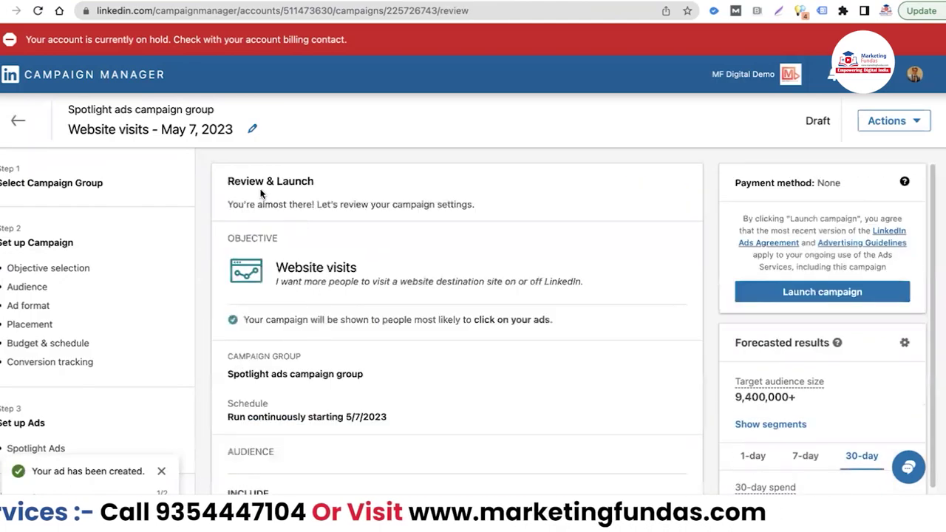
scroll(369, 362, down, 3)
scroll(368, 354, down, 10)
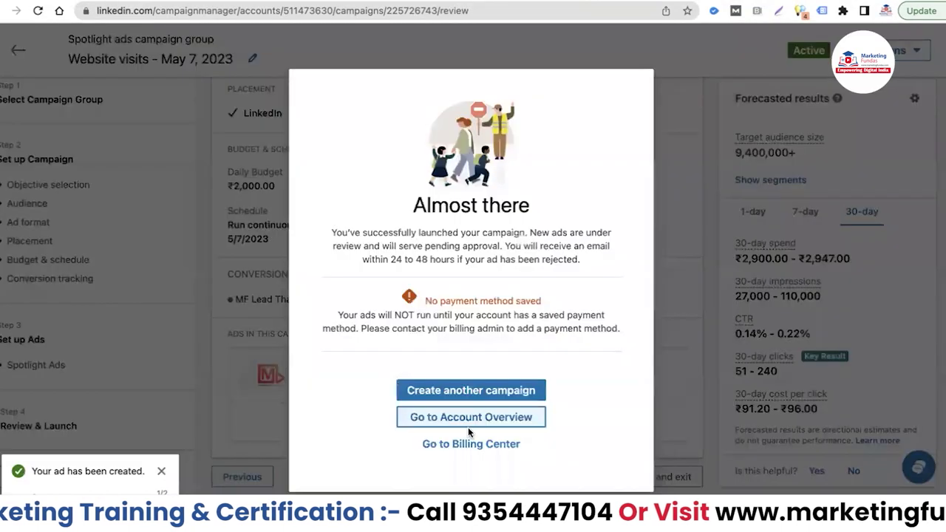
click(466, 418)
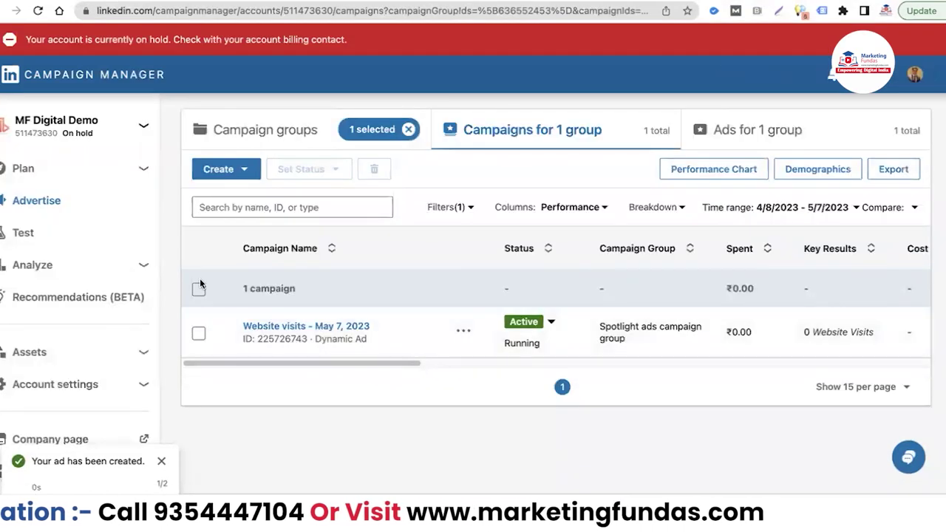
Open the Spotlight ads campaign group and its Website visits - May 7, 2023 campaign to check the ad's status and performance columns.
click(270, 130)
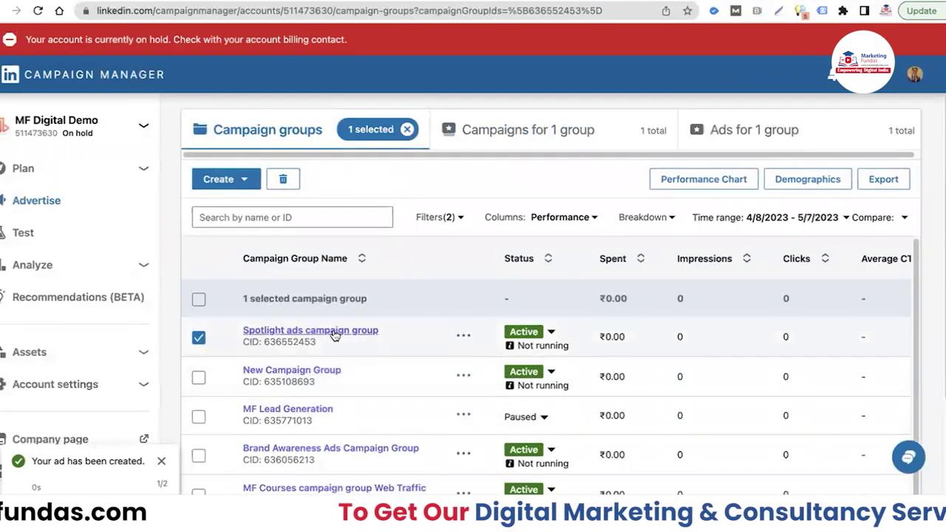
click(334, 332)
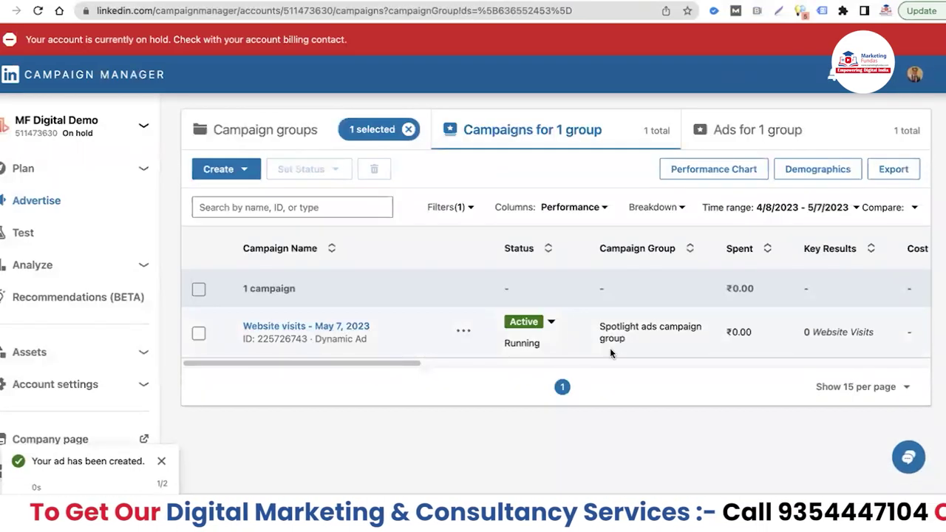
click(306, 328)
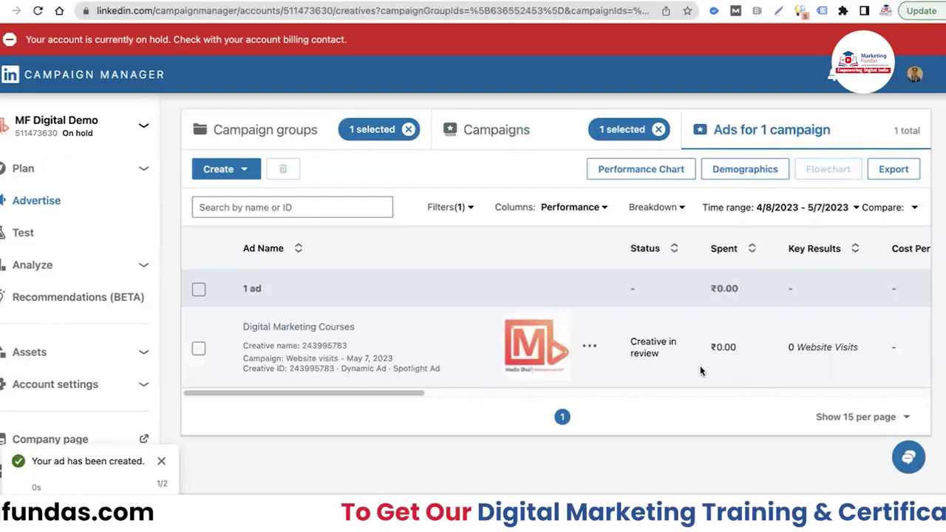
drag(389, 393, 302, 395)
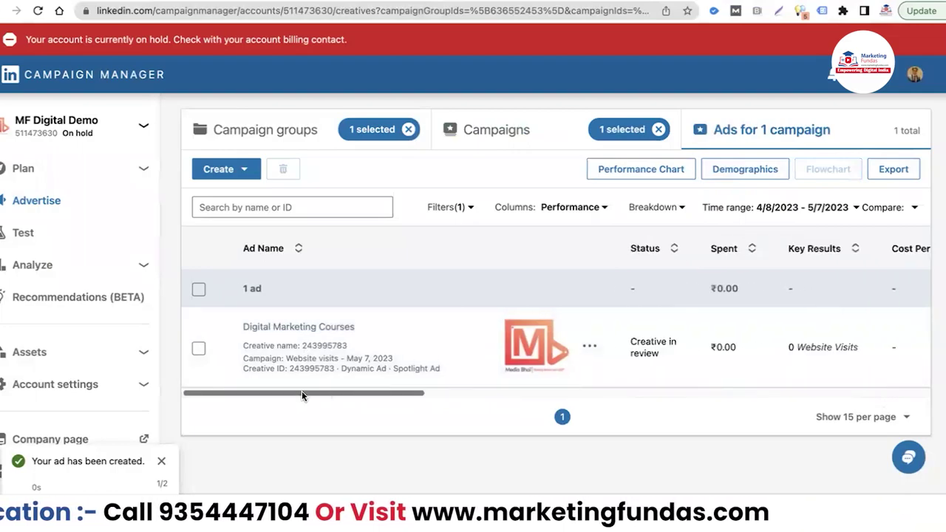